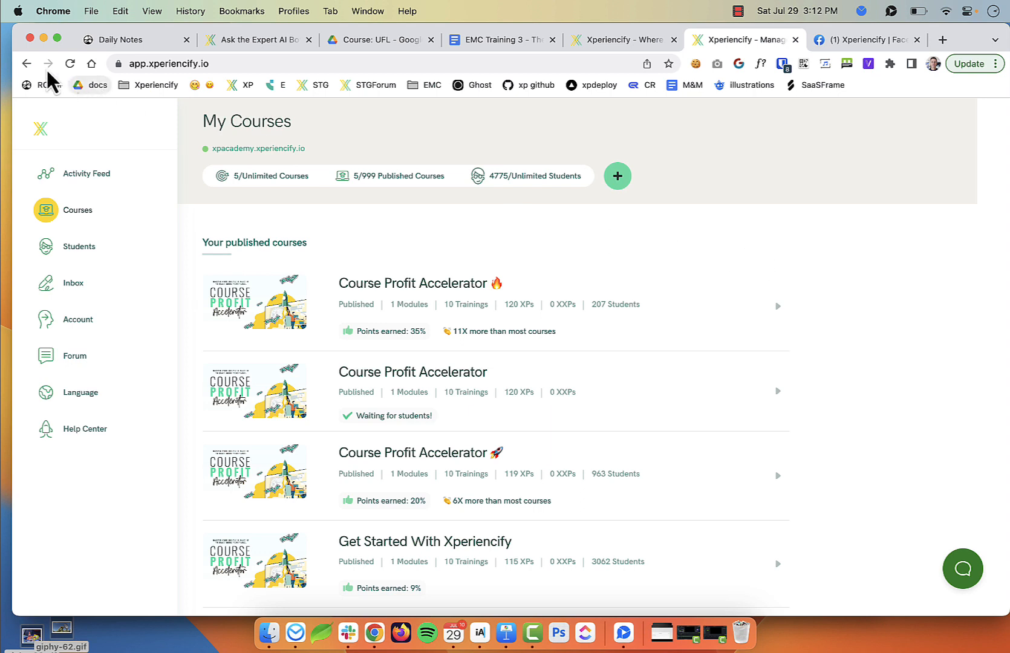
Go to Account > Ask the Expert and start enabling the bot for the first course
drag(18, 34, 9, 32)
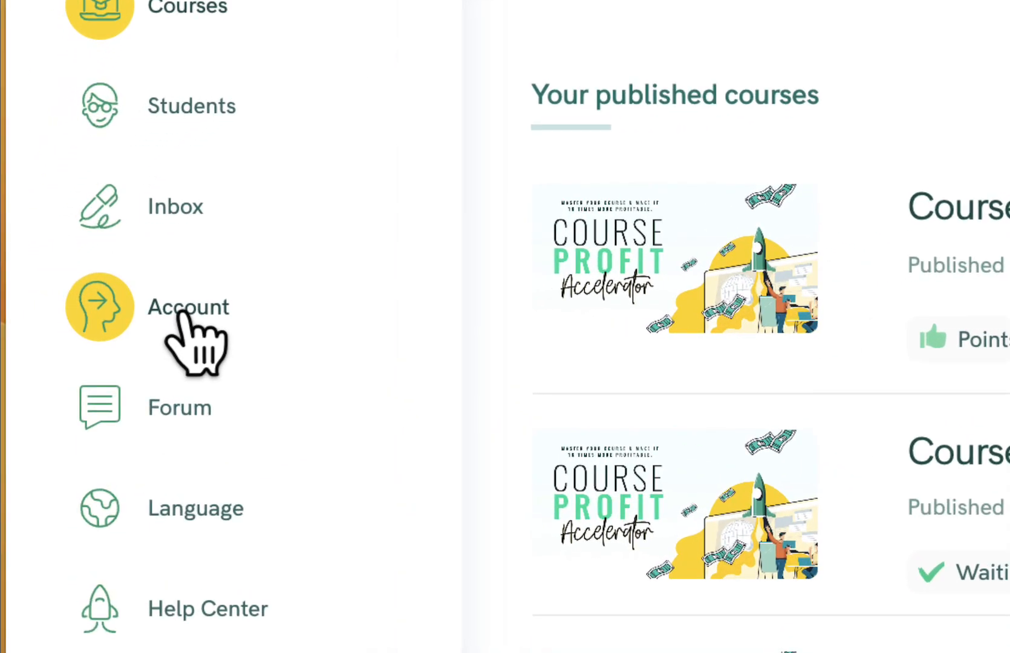
click(182, 311)
click(732, 175)
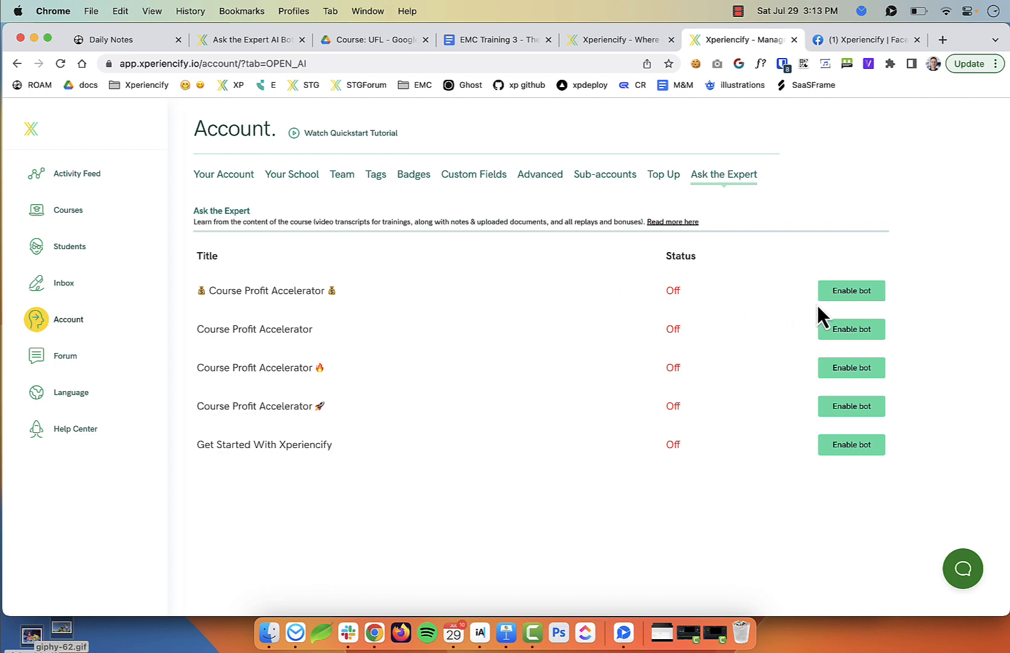
click(863, 291)
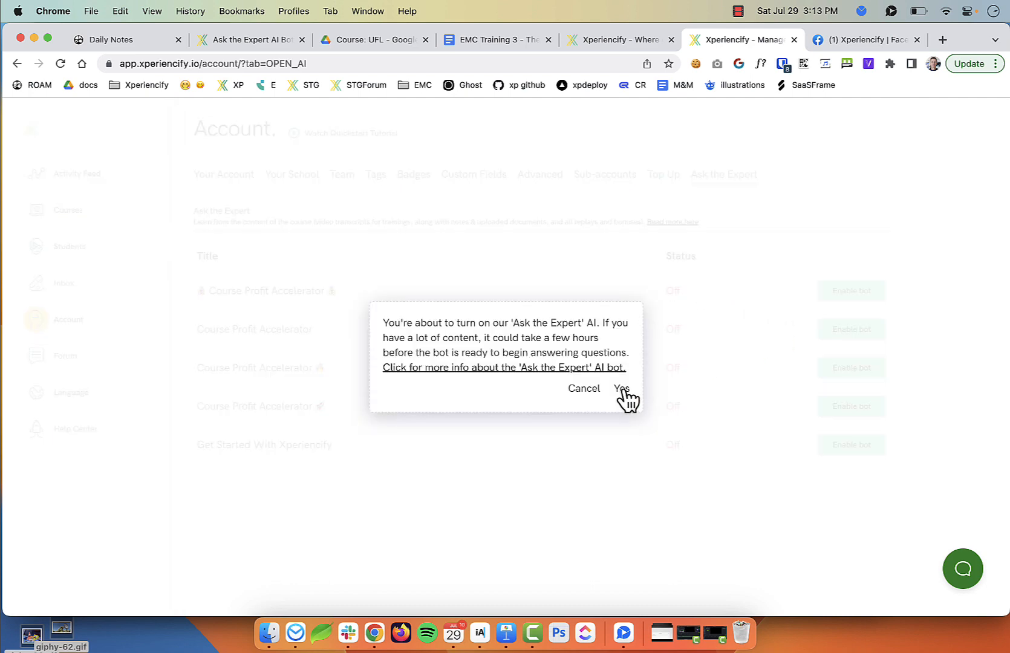
Confirm turning on the AI bot and watch its training-in-progress status
click(623, 390)
drag(666, 287, 770, 301)
click(770, 290)
scroll(686, 289, up, 5)
scroll(686, 288, right, 1)
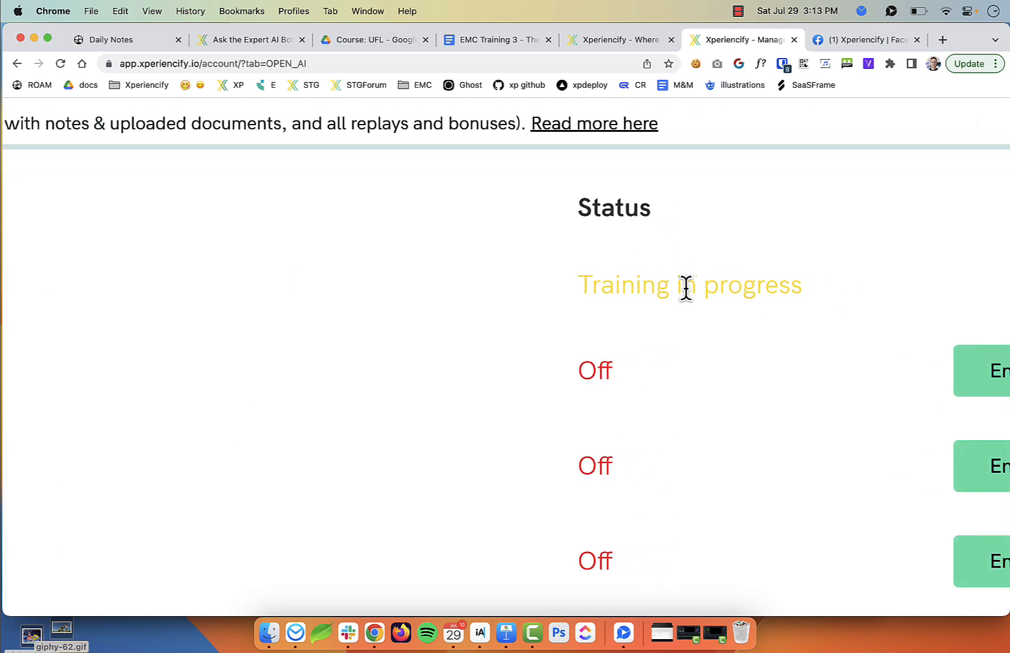
scroll(685, 288, down, 5)
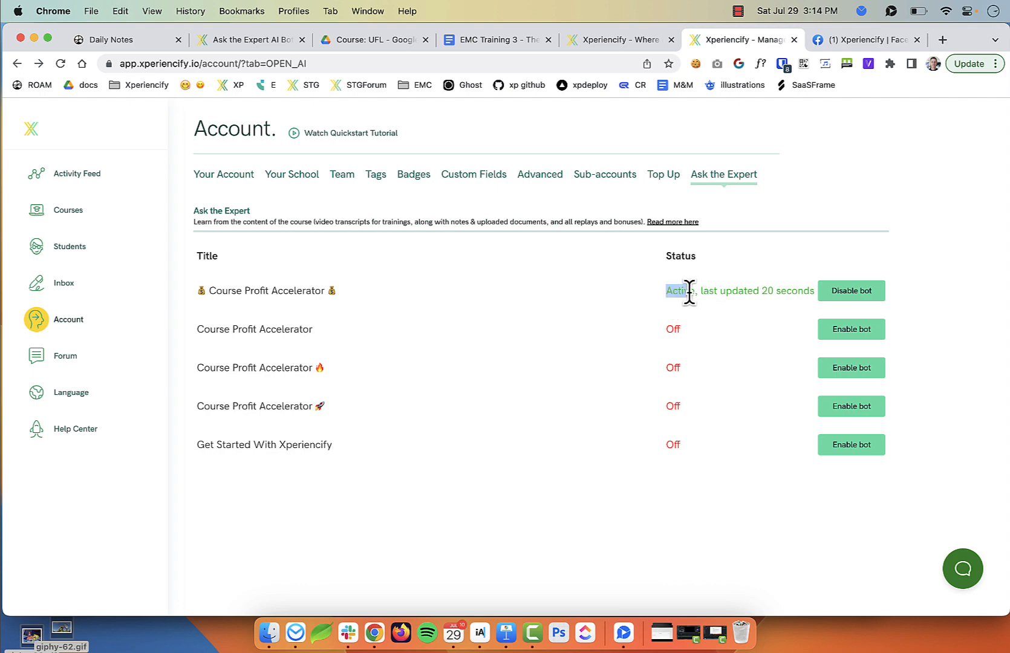
Verify the Course Profit Accelerator bot reads Active, last updated 20 seconds ago
drag(697, 290, 747, 291)
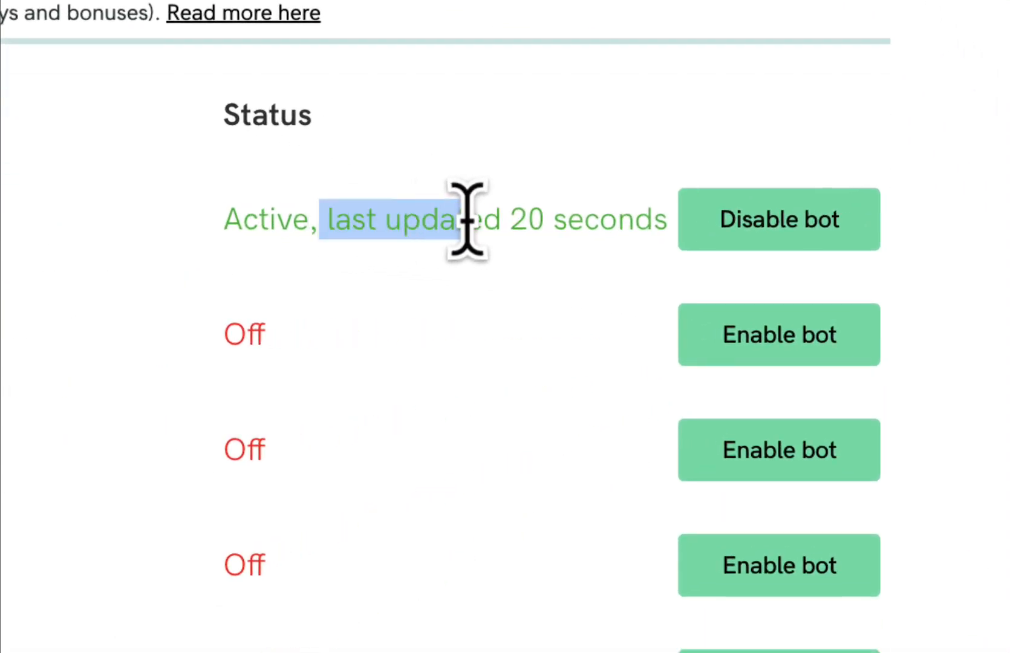
drag(467, 219, 600, 218)
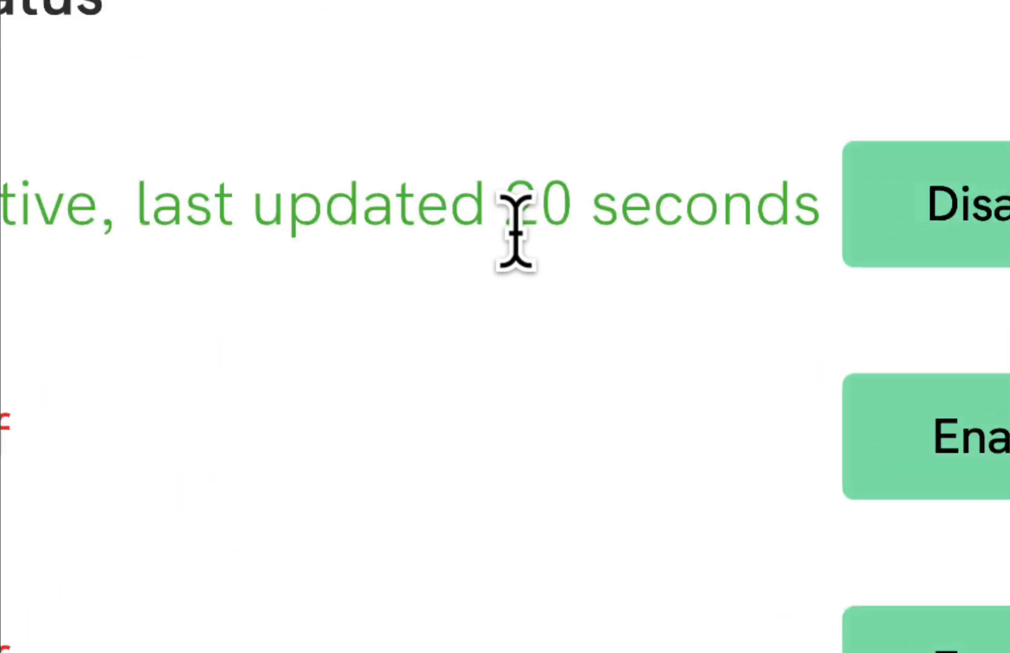
drag(513, 231, 652, 224)
scroll(821, 219, down, 5)
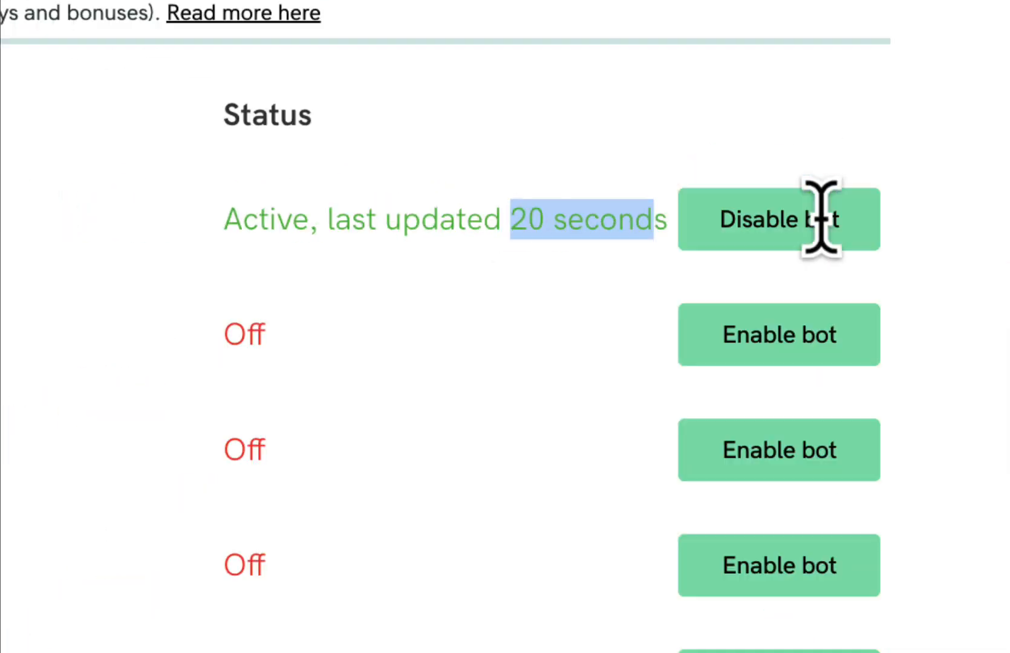
click(578, 212)
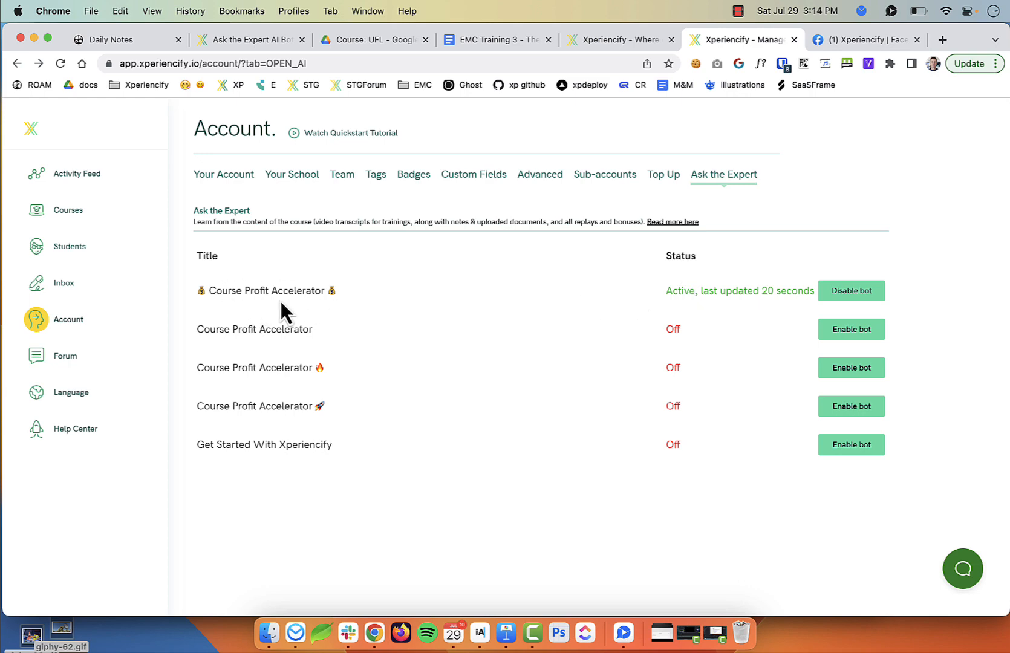
drag(247, 295, 342, 295)
Drag the money-bag Course Profit Accelerator course to the top of the Courses list
click(342, 296)
click(69, 213)
scroll(562, 484, down, 5)
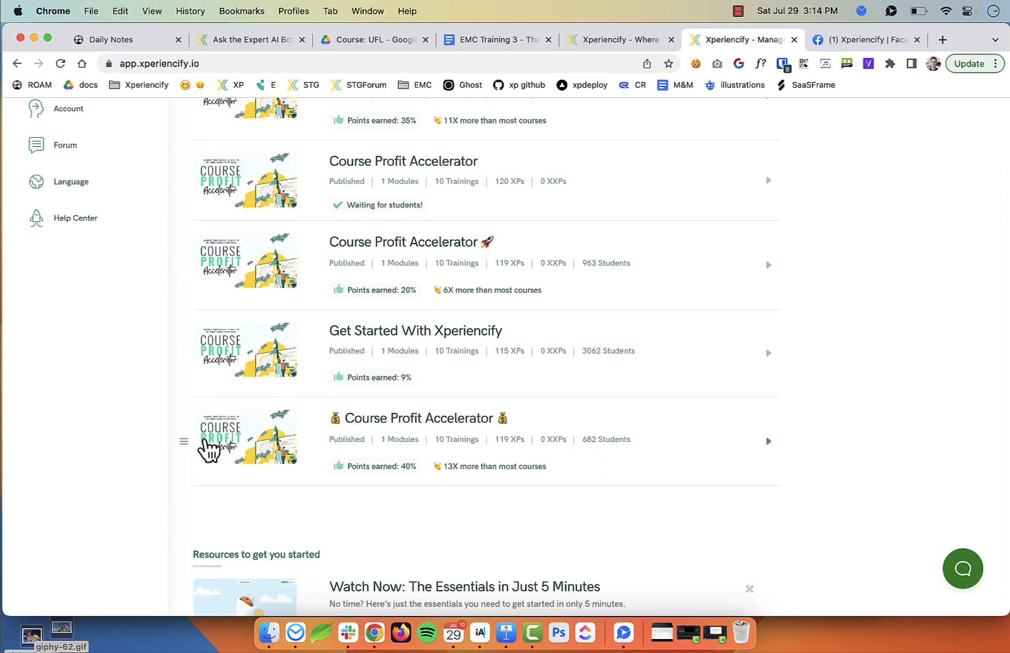
drag(186, 441, 189, 299)
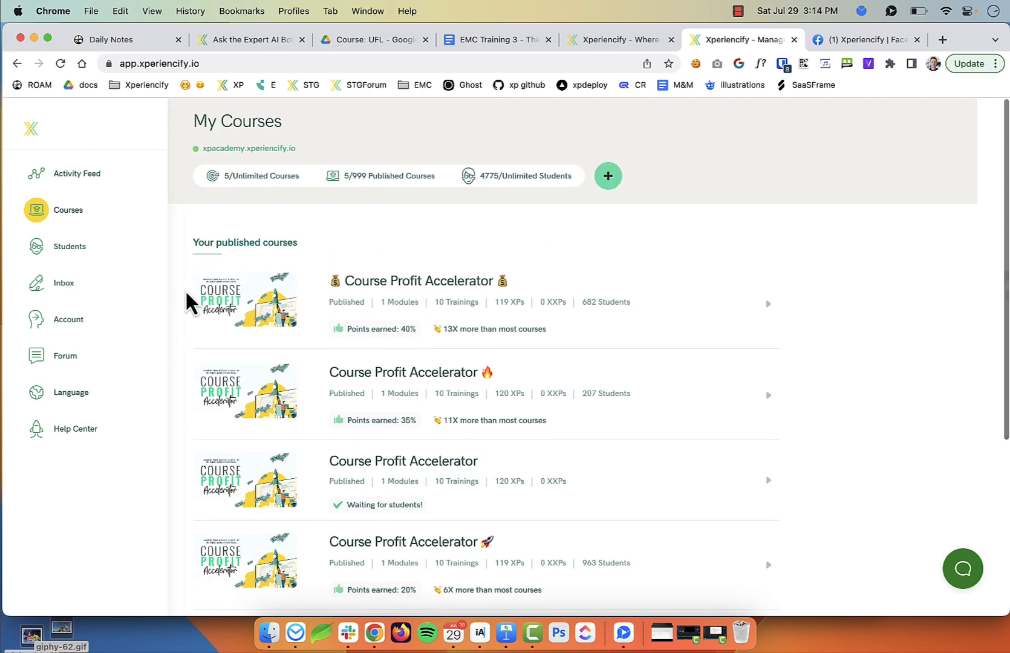
Open the course's Home page for editing from Step 4: Customize Your Course Pages
click(410, 285)
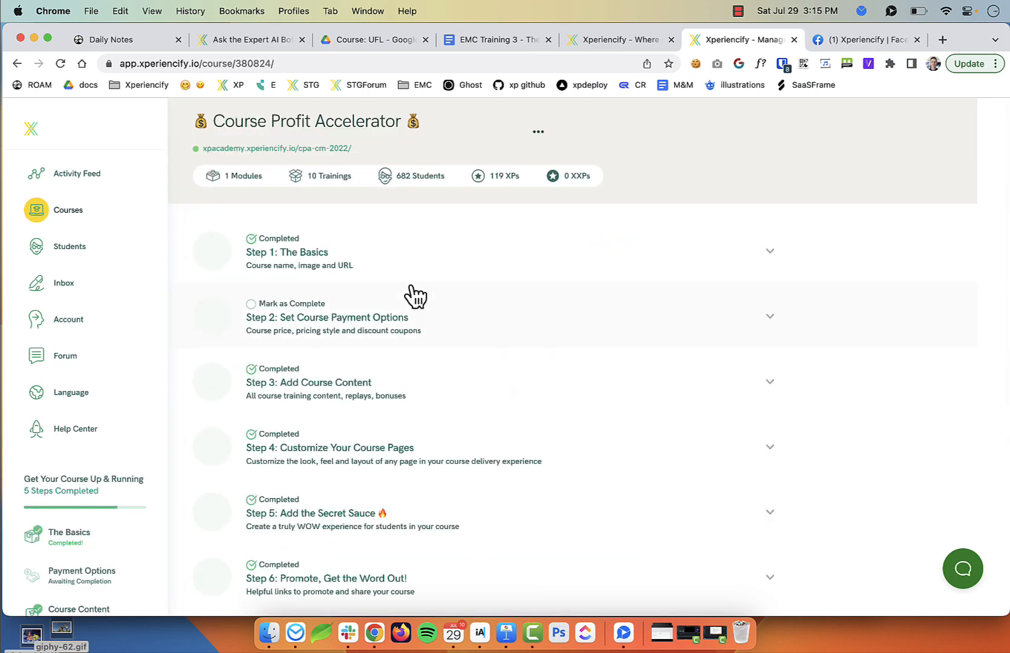
click(363, 447)
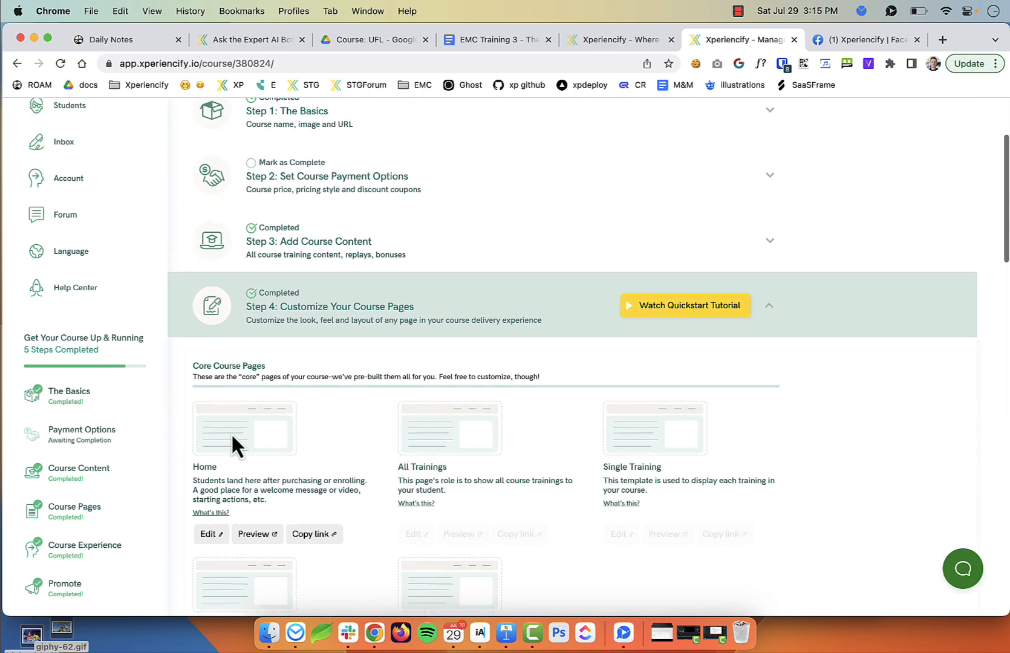
click(234, 447)
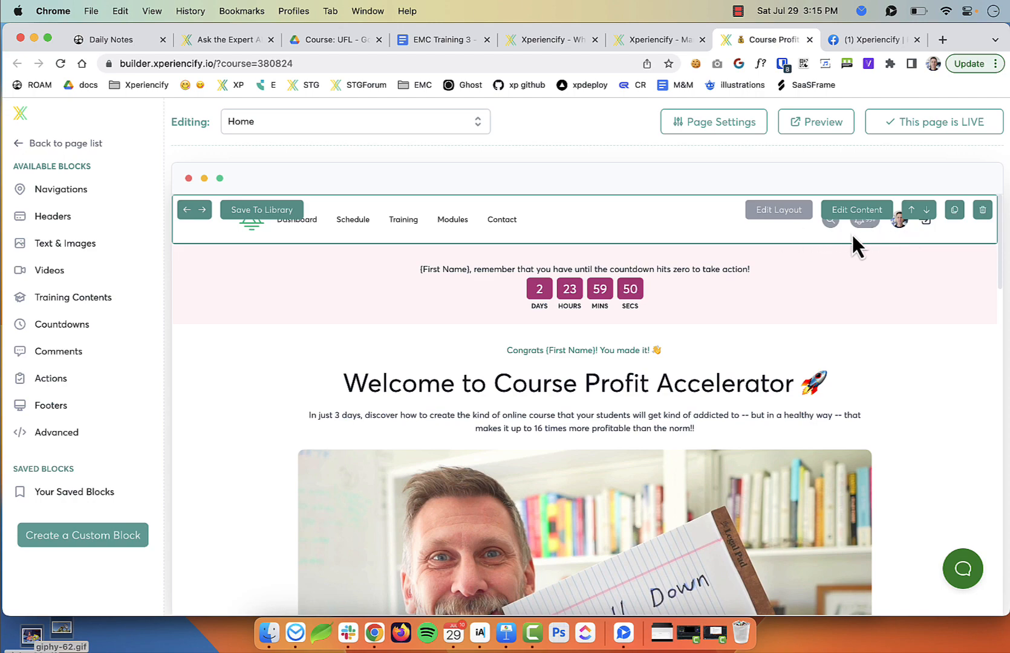
Switch on Show 'Ask the Expert' bot in the Home page's navigation block settings
click(857, 210)
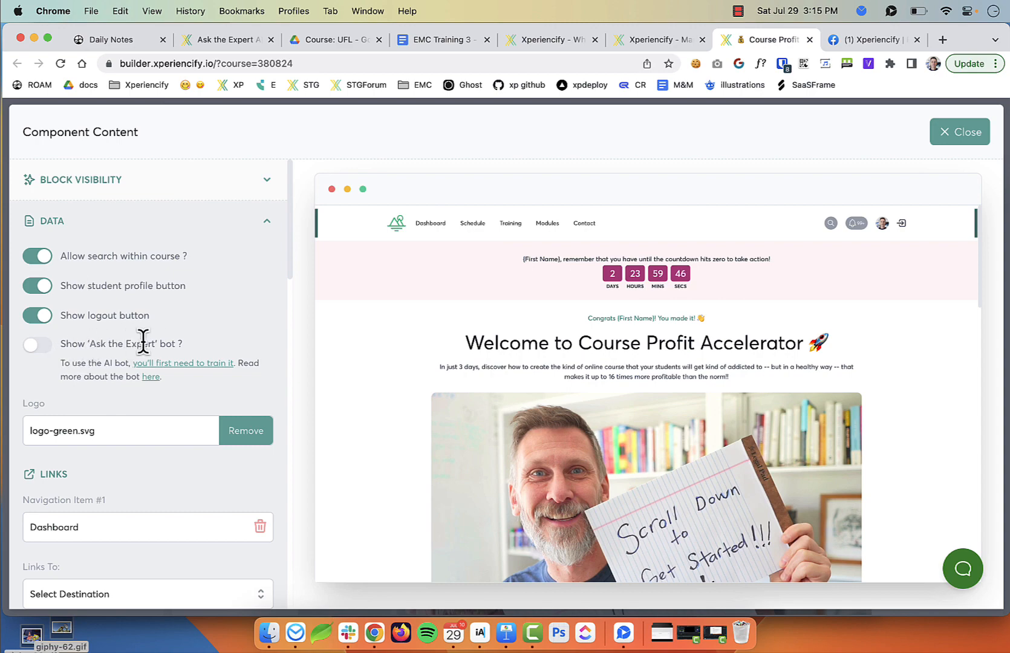
drag(176, 343, 21, 351)
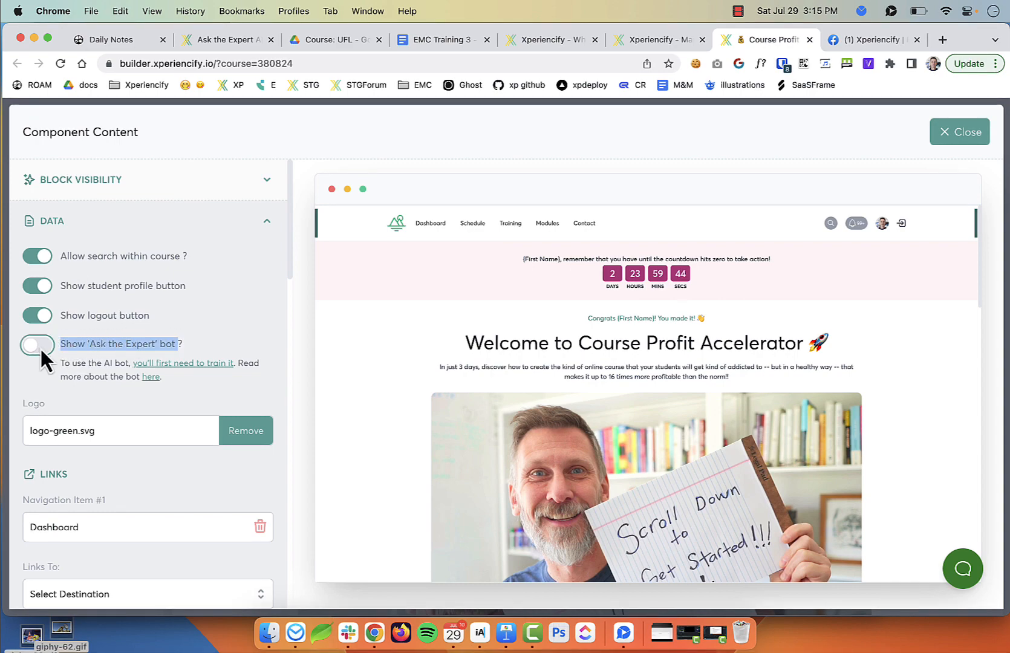
click(40, 347)
scroll(822, 223, up, 5)
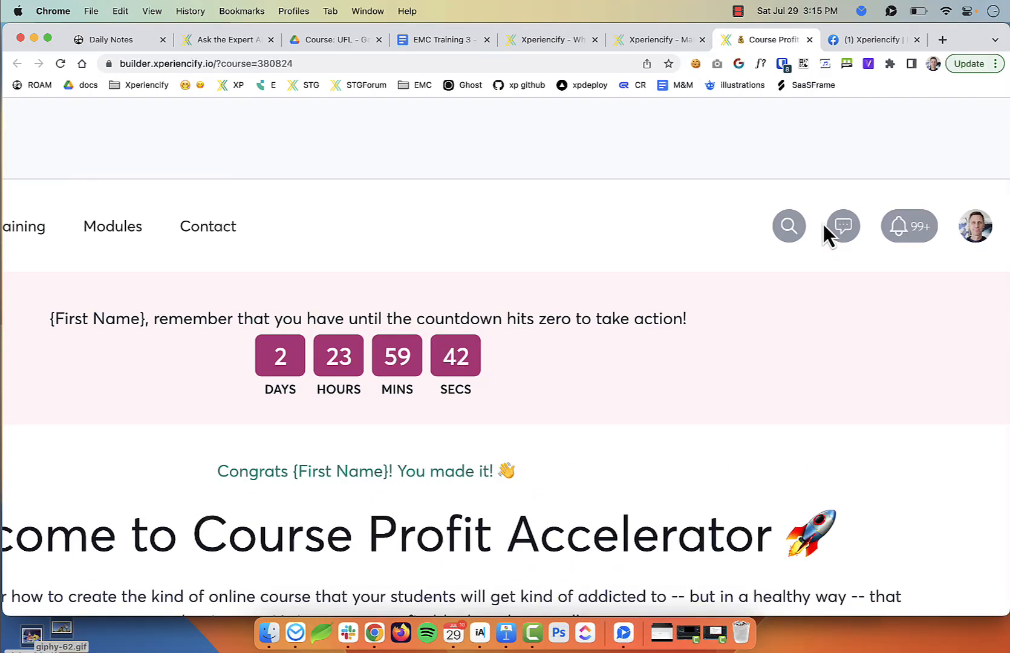
scroll(850, 247, up, 4)
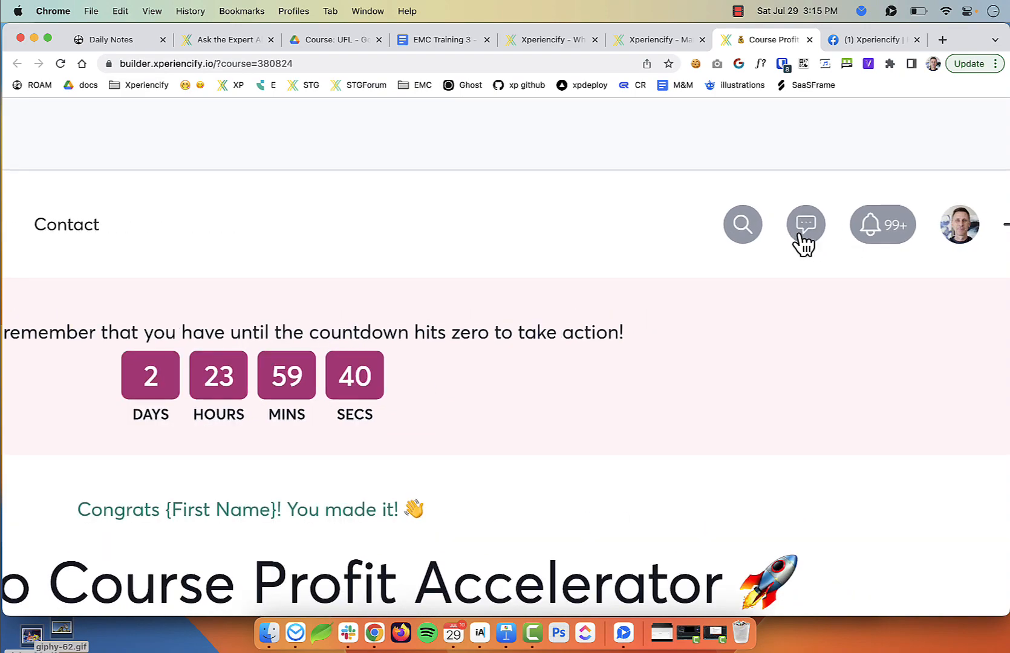
scroll(805, 236, down, 5)
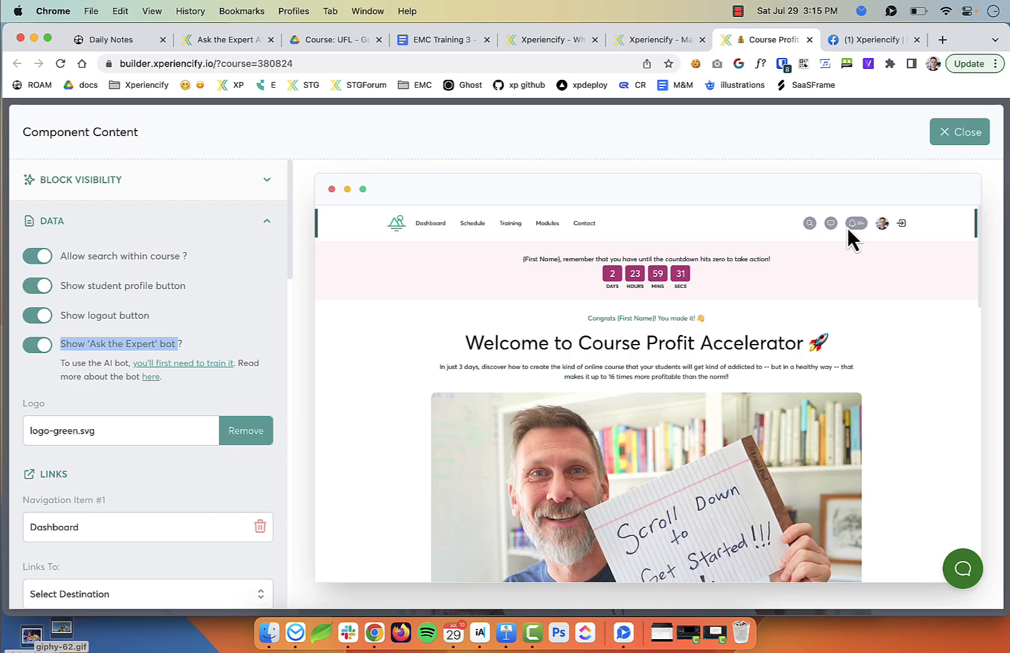
scroll(819, 227, up, 5)
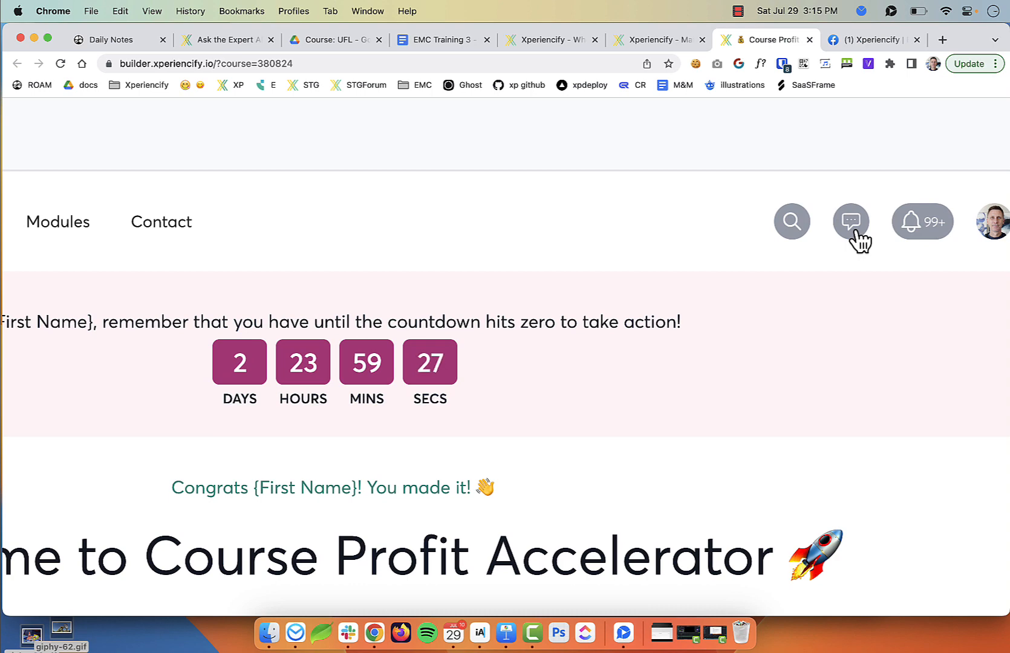
scroll(834, 251, down, 5)
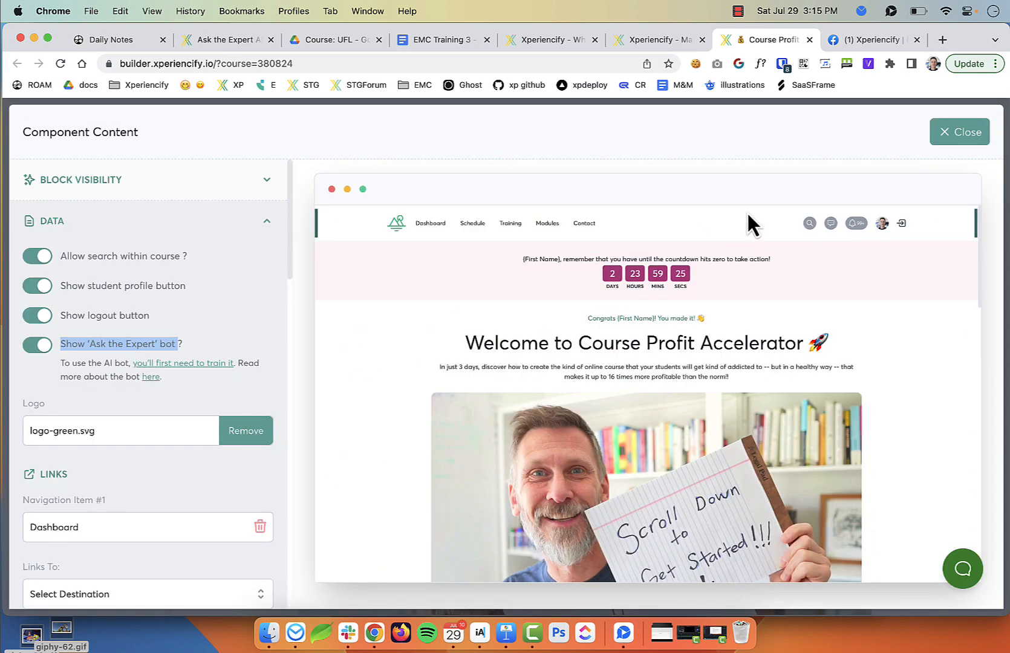
click(960, 132)
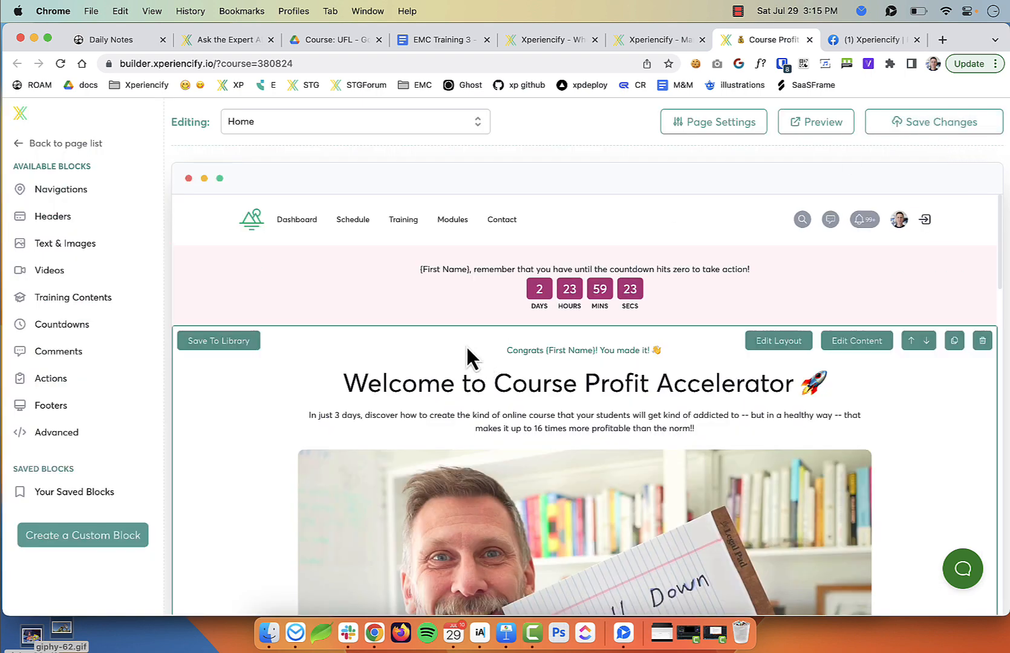
Save the Home page navigation bar change
scroll(451, 344, down, 5)
scroll(452, 345, up, 5)
scroll(201, 280, down, 2)
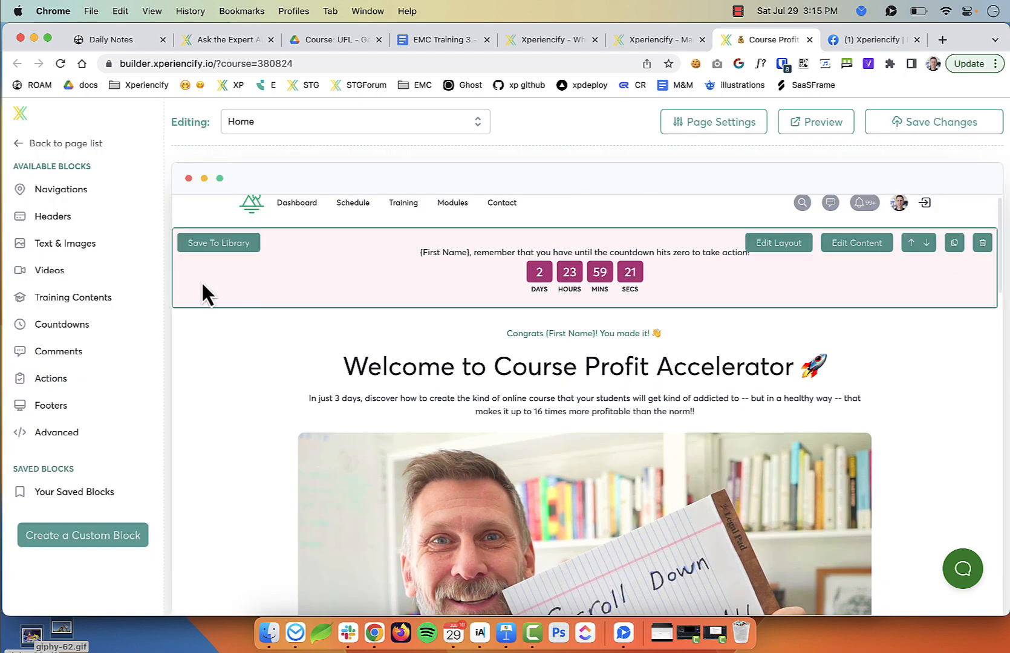
click(57, 144)
click(300, 123)
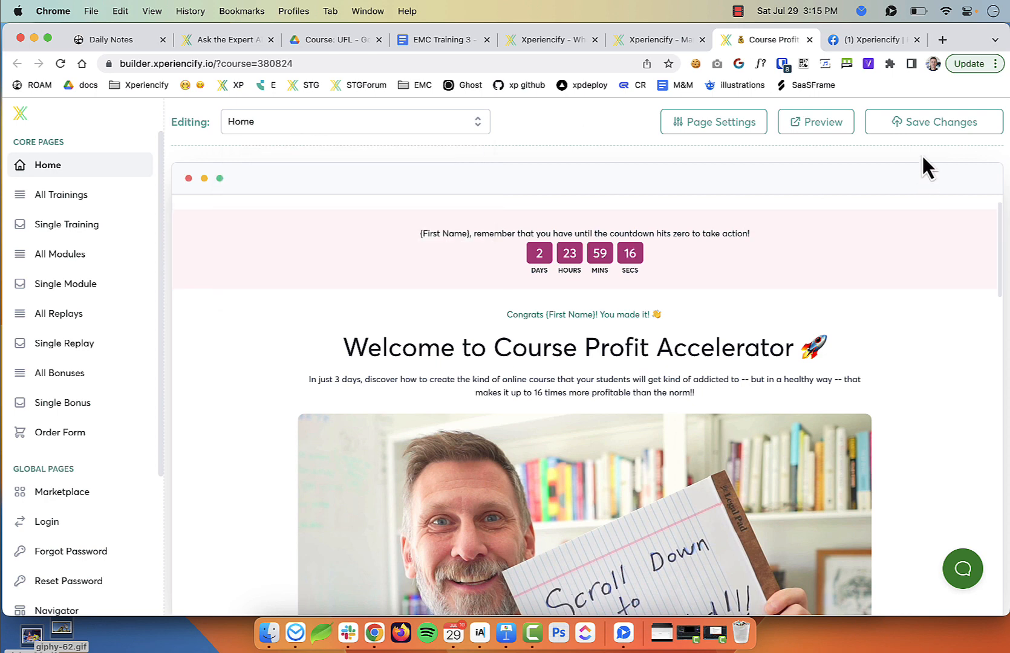
click(923, 125)
Switch the page builder to the Single Training page
click(400, 127)
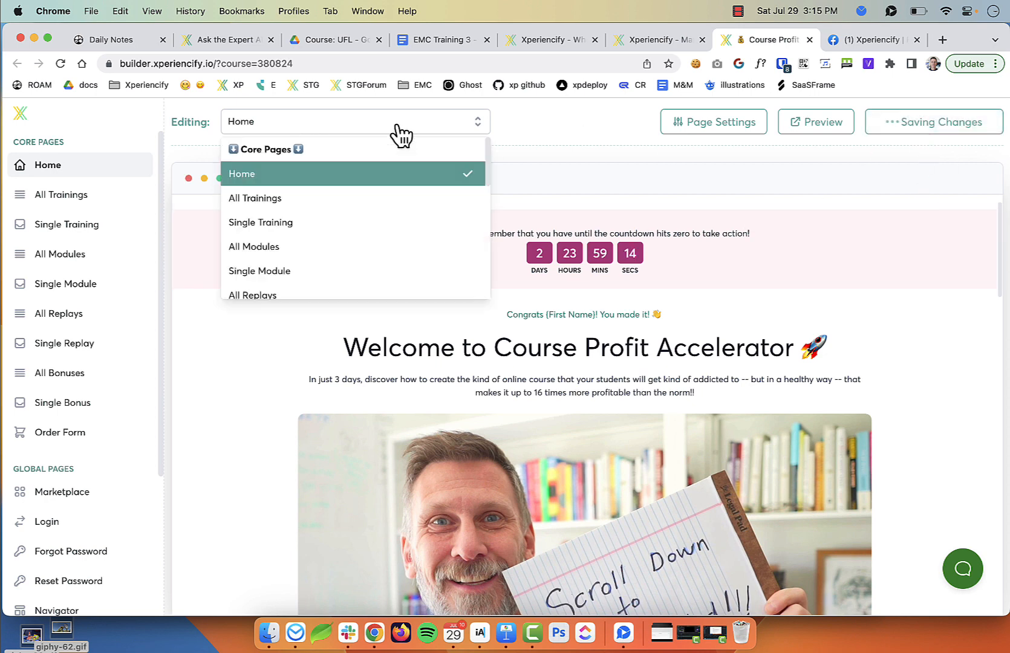
click(289, 223)
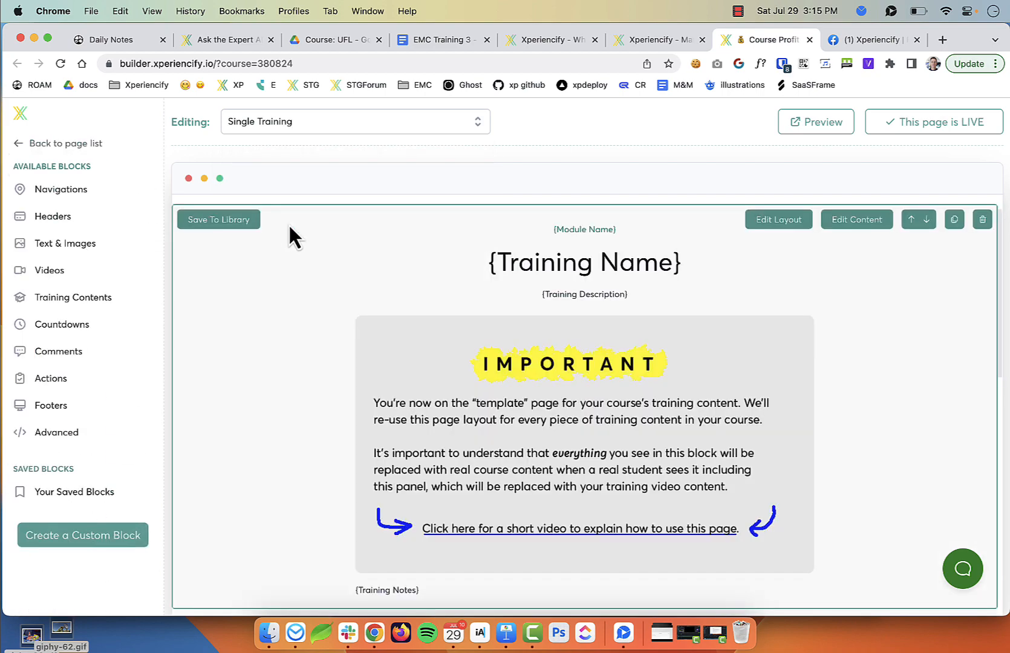
scroll(547, 381, down, 2)
scroll(547, 381, down, 5)
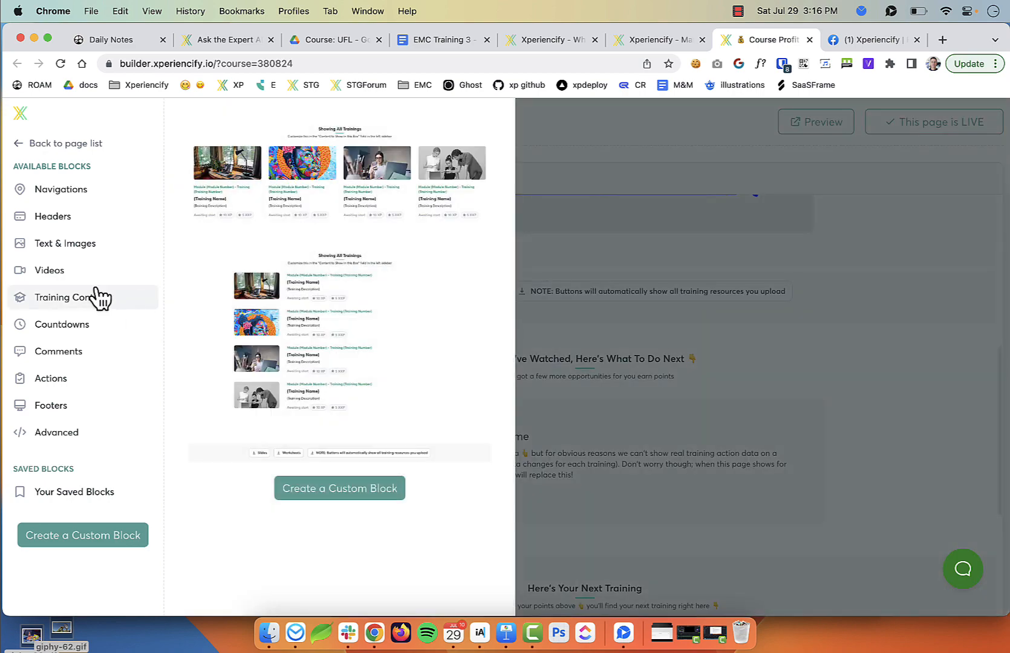
Drop the Got Questions chatbot block onto the page and move it above After You've Watched
mouse_move(84, 247)
scroll(340, 328, down, 15)
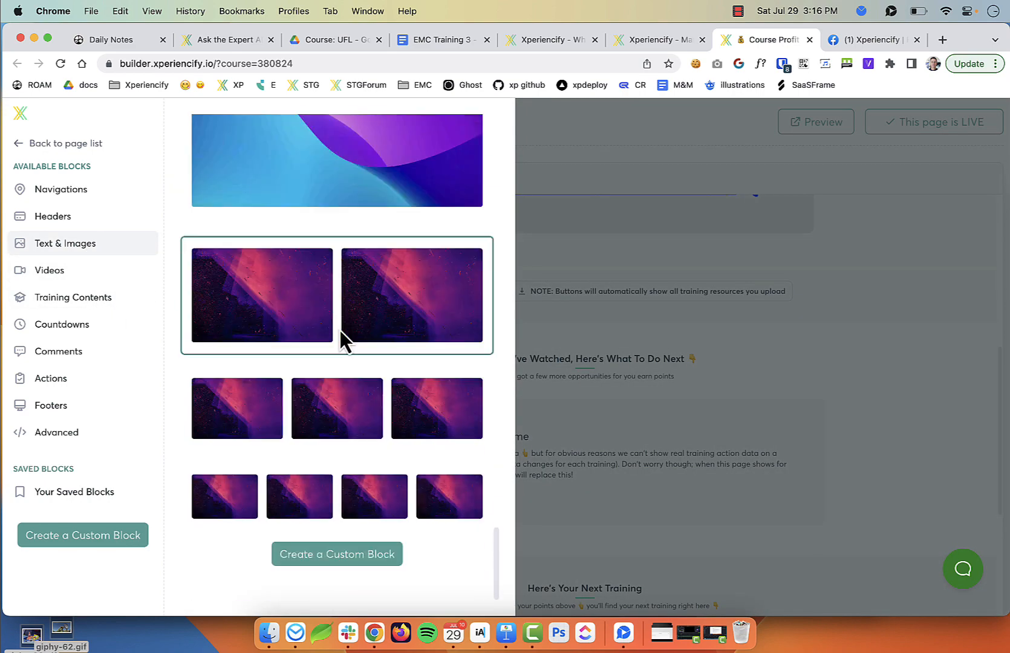
scroll(342, 340, up, 10)
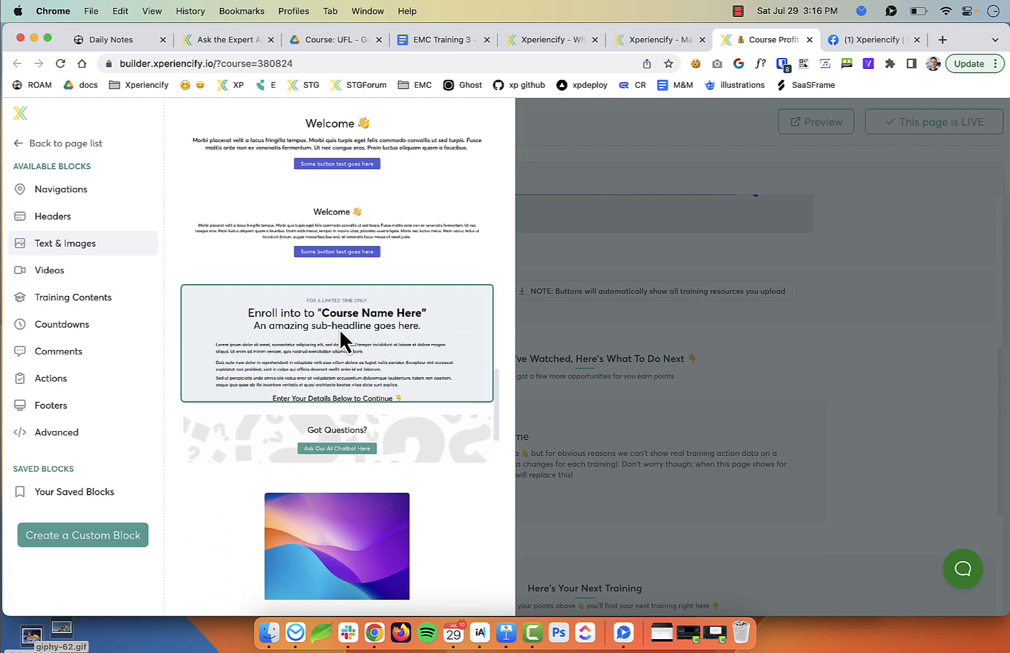
drag(322, 399, 532, 349)
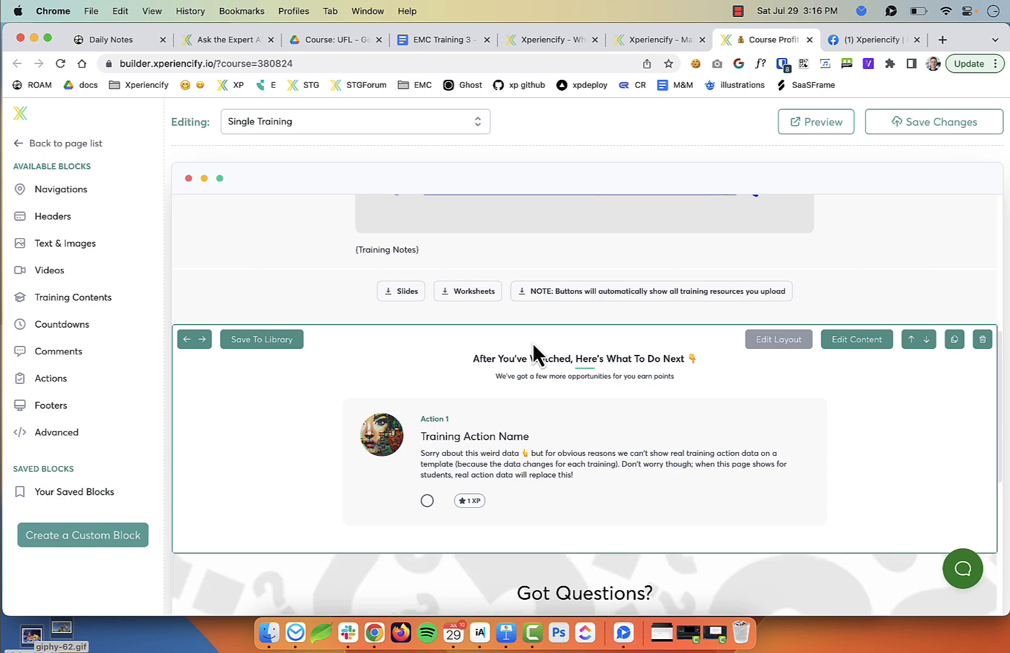
scroll(874, 590, down, 2)
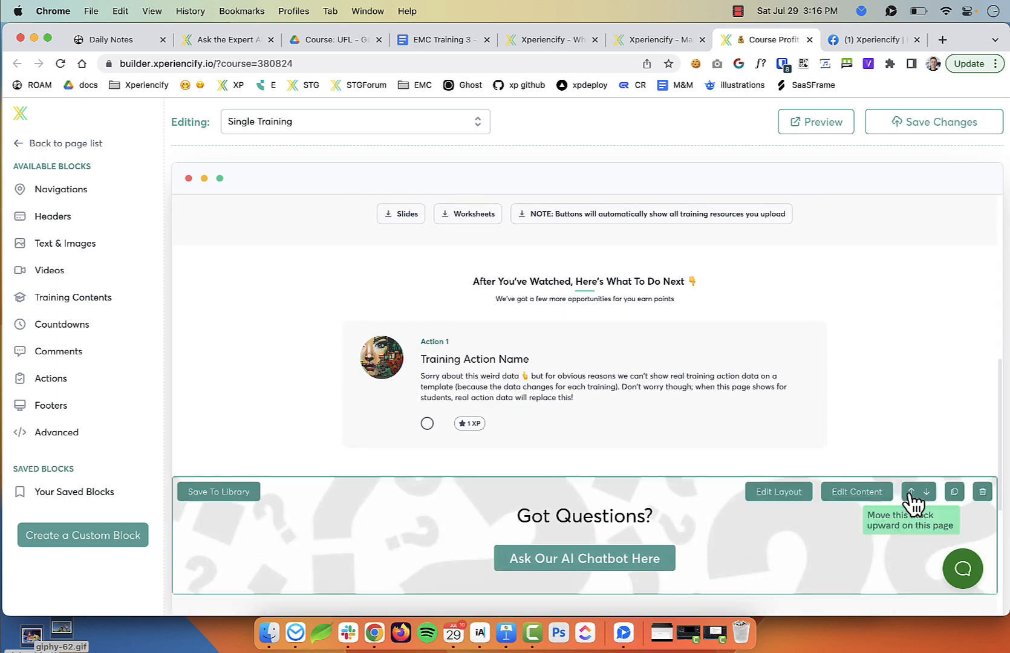
click(911, 492)
scroll(605, 348, up, 2)
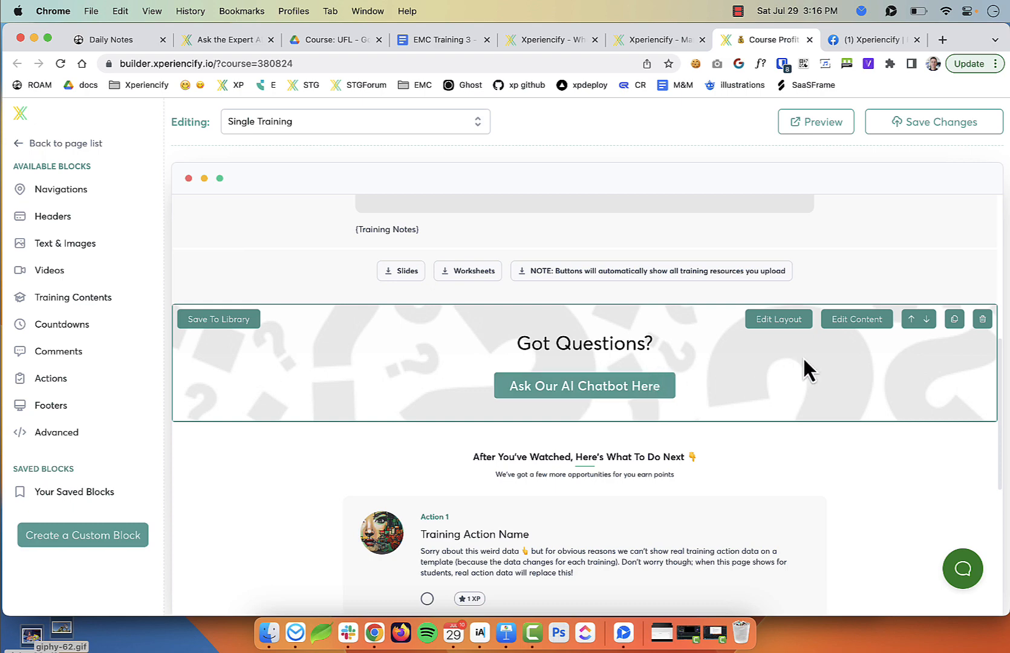
click(852, 319)
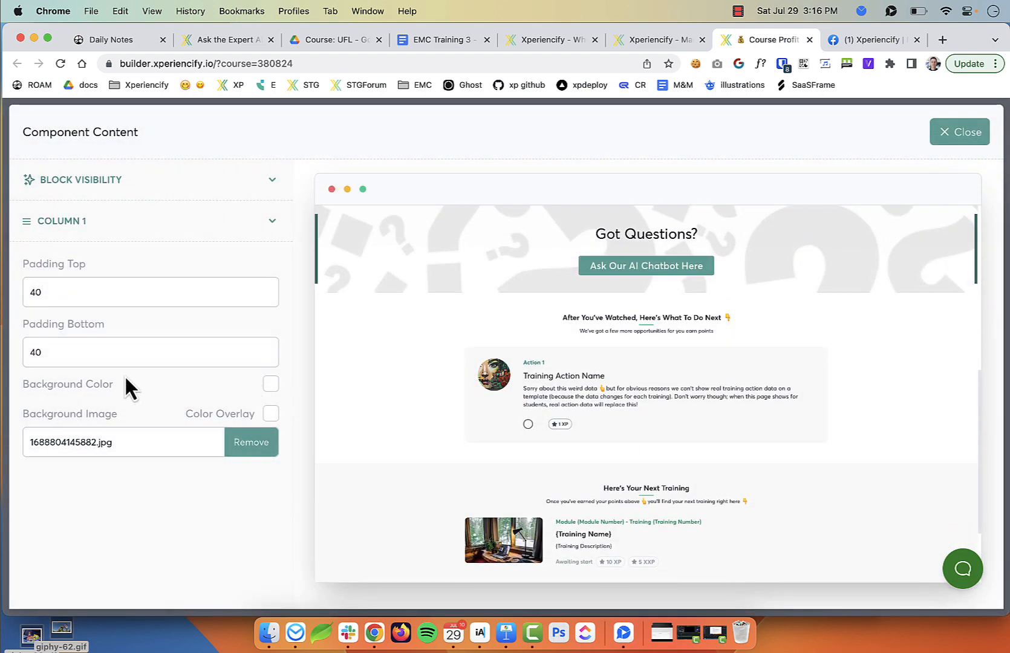
Confirm the chatbot button's Link is set to Ask the Expert (popup)
click(92, 225)
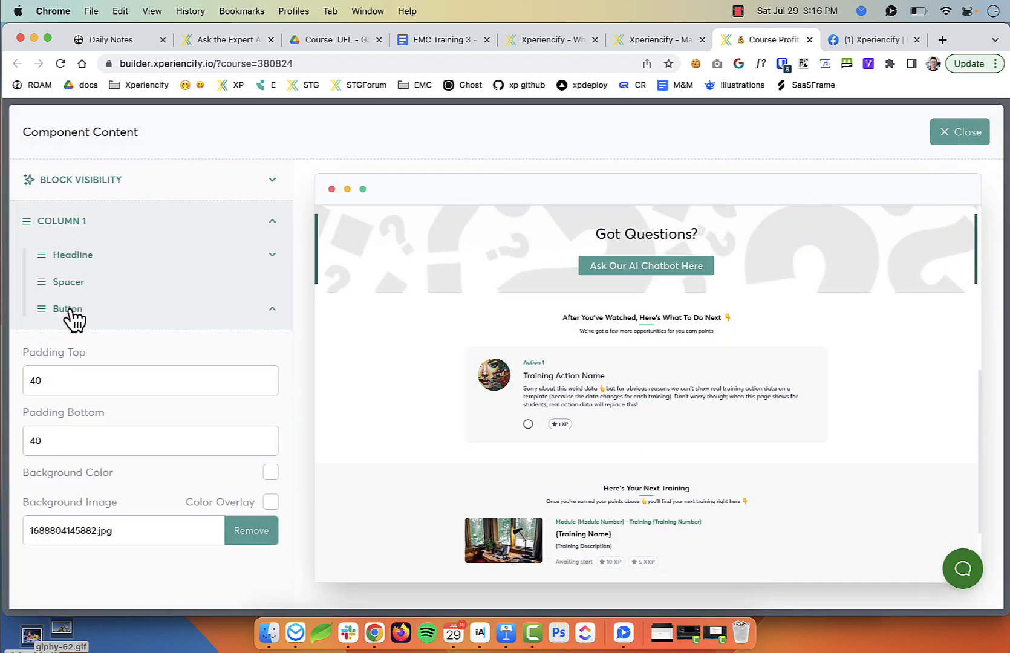
click(68, 310)
scroll(129, 356, down, 5)
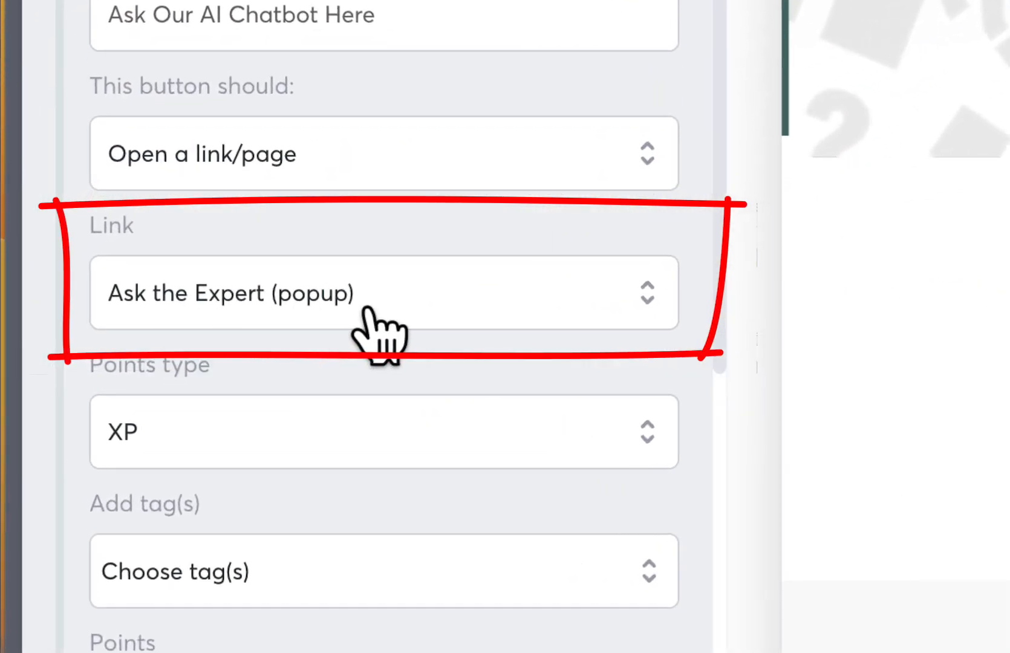
drag(85, 221, 509, 313)
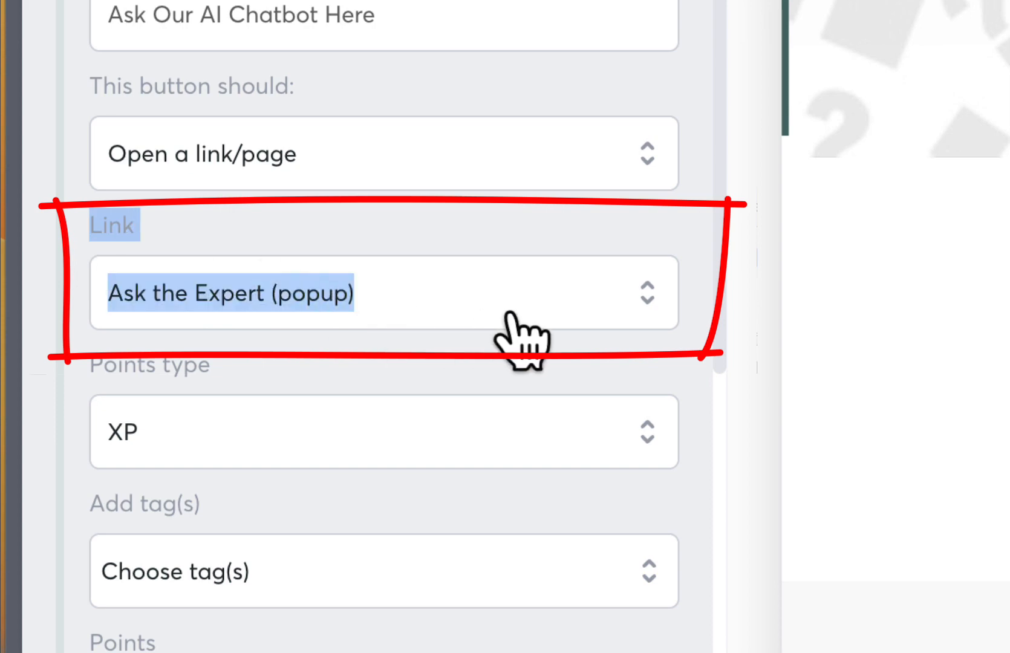
click(458, 259)
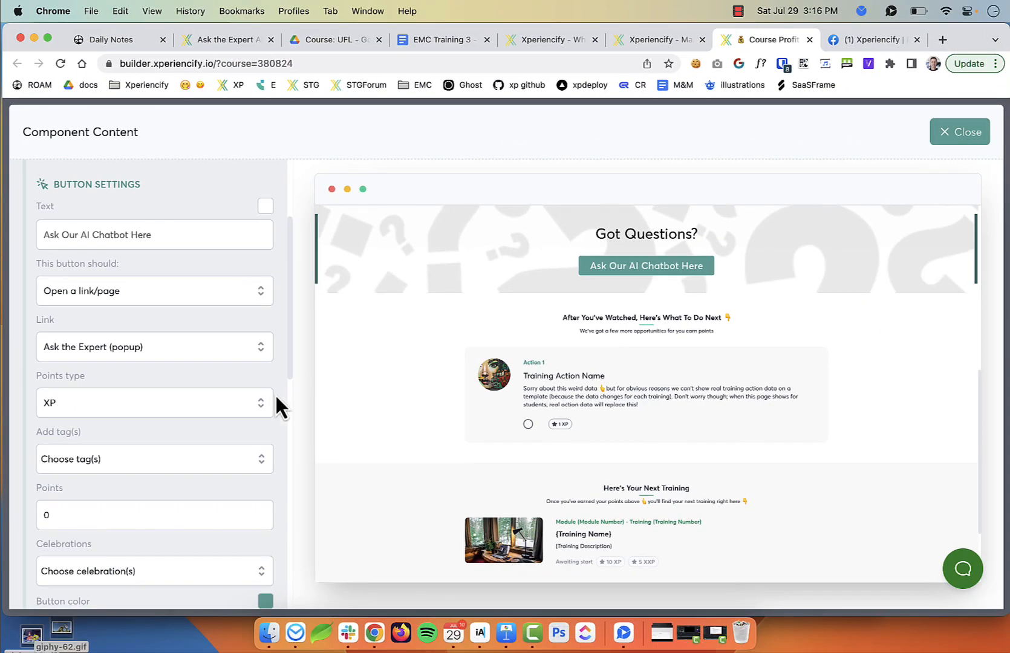
scroll(319, 409, up, 5)
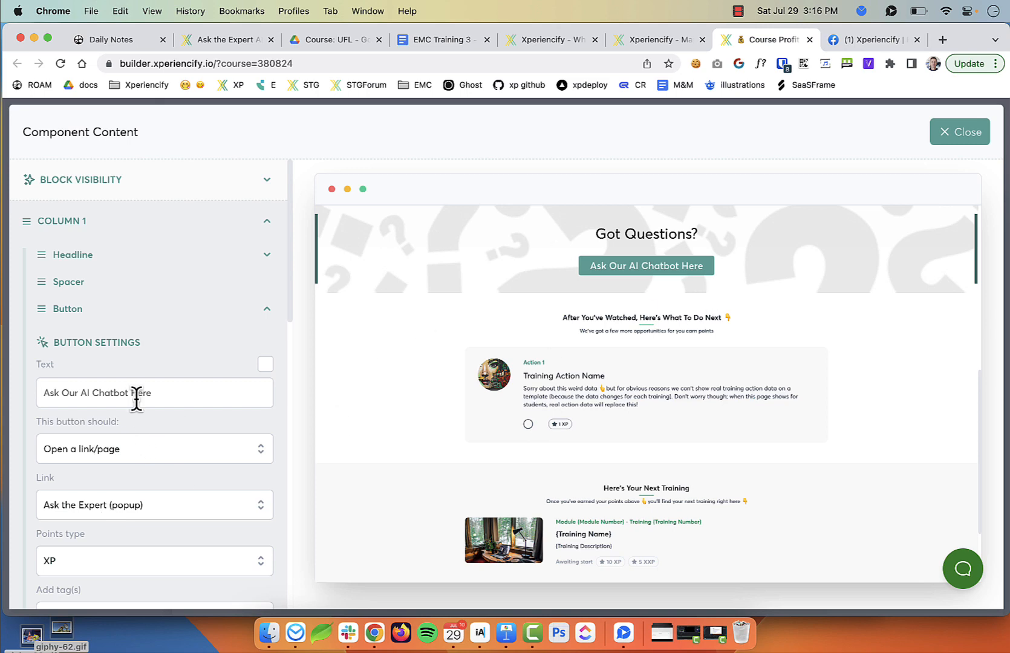
Change the block headline to 'Got Questions? Ask Our Expert!'
click(75, 257)
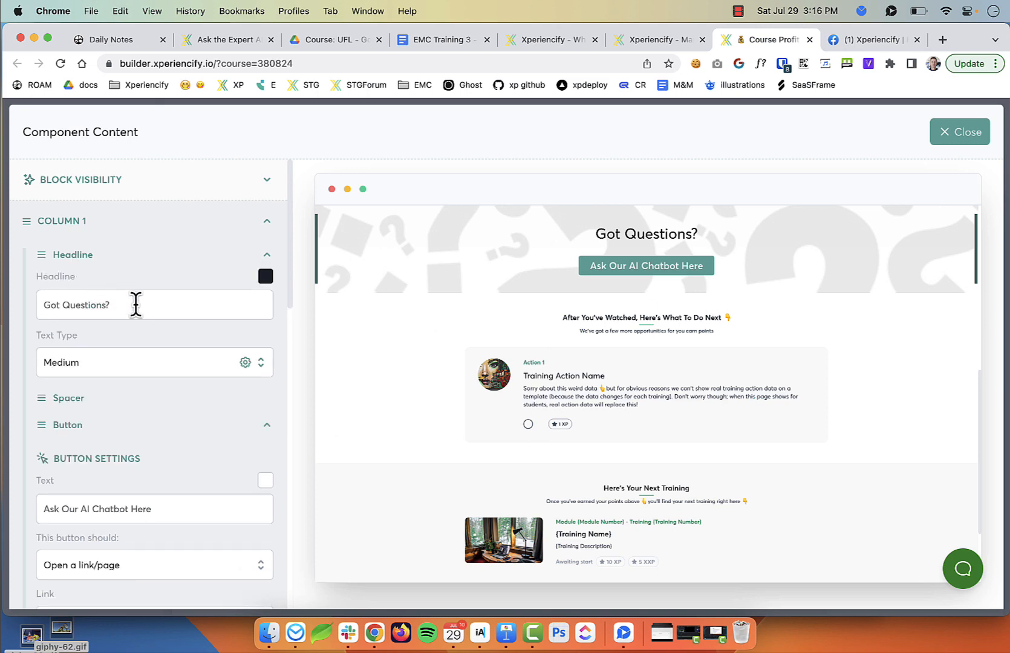
click(144, 303)
text(Ask Y)
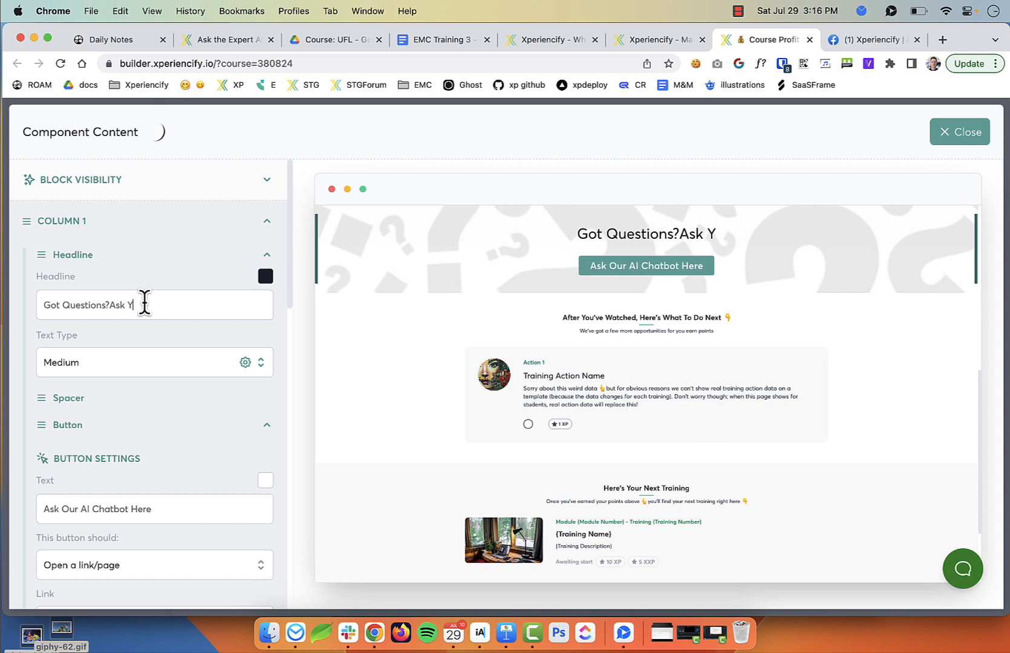
key(BackSpace)
text(Our Exper)
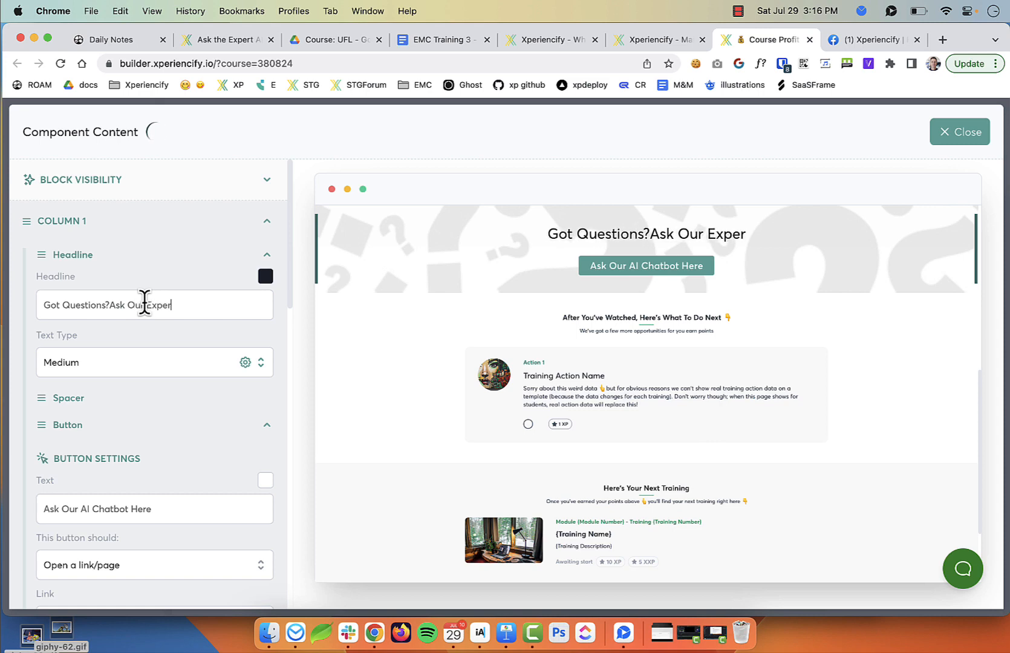
text(t!)
key(alt+Left)
key(alt+Left)
key(alt+Left)
Make the button text read 'Ask Our AI Chatbot Here!'
click(75, 430)
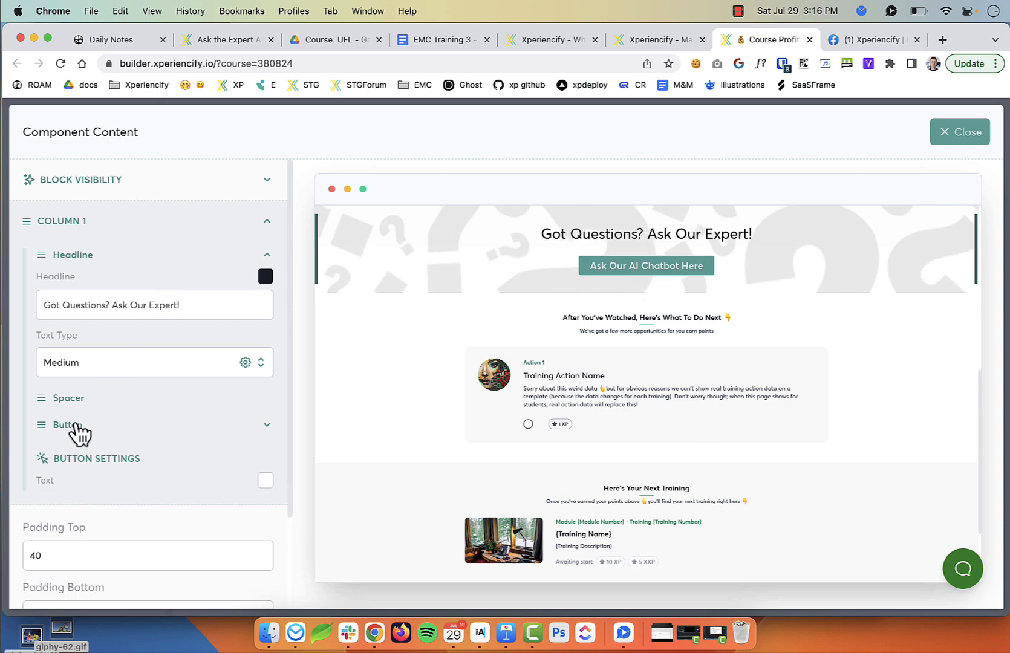
scroll(72, 418, down, 2)
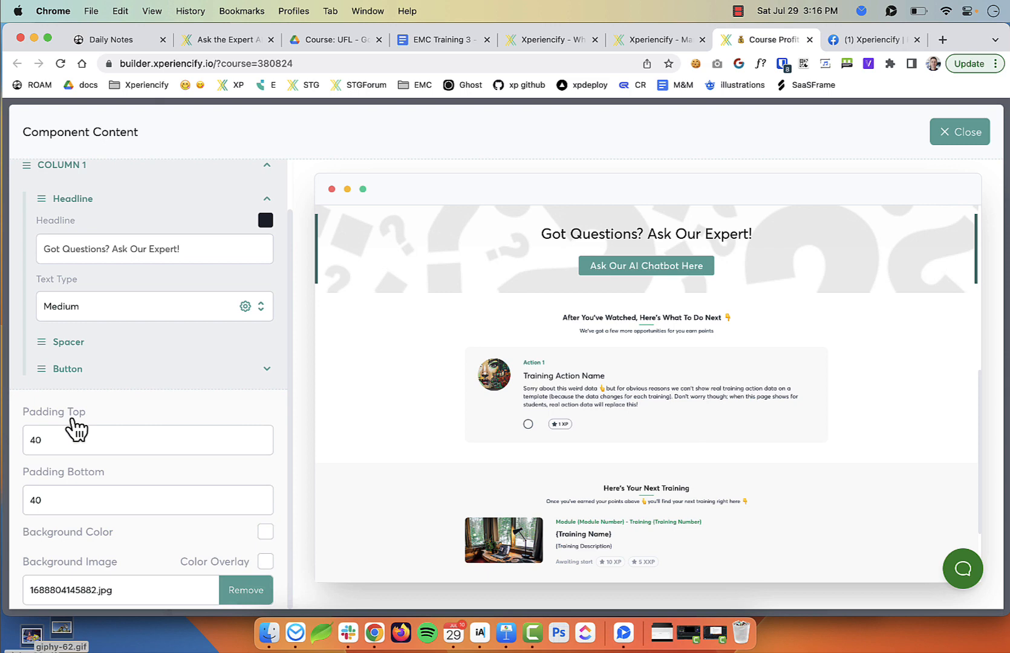
click(69, 370)
scroll(167, 339, down, 5)
click(176, 297)
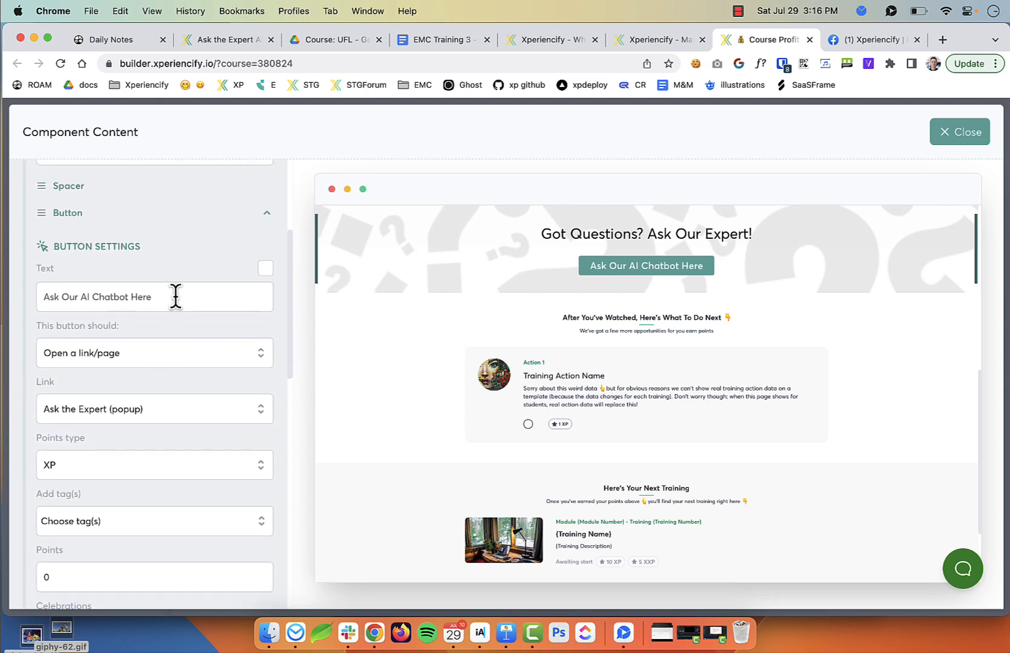
text(!)
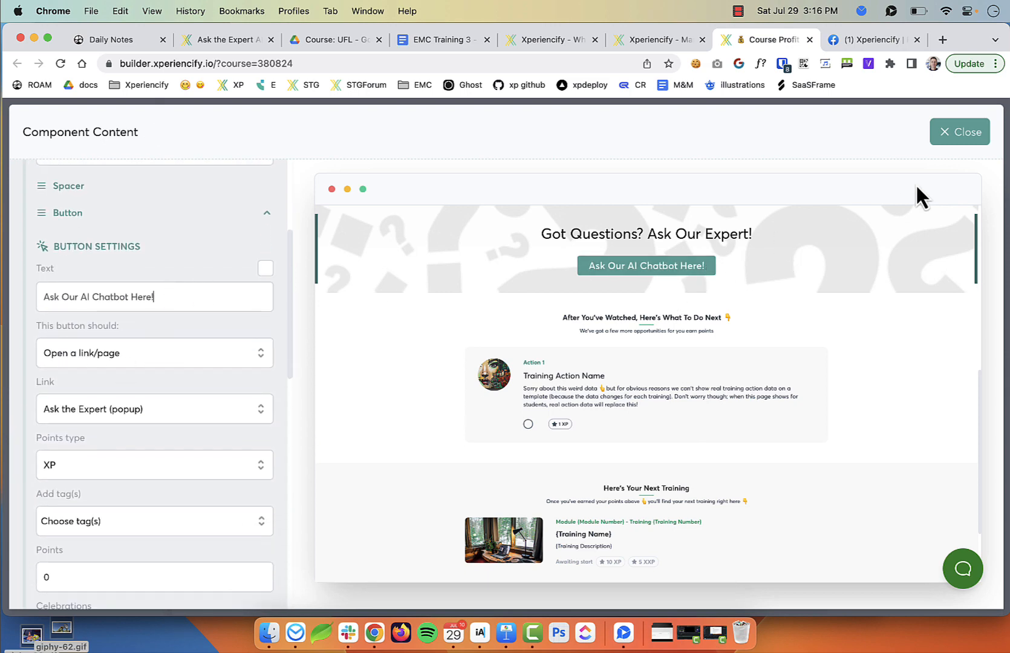
click(964, 134)
Save the Single Training page changes and return to the course admin
click(917, 126)
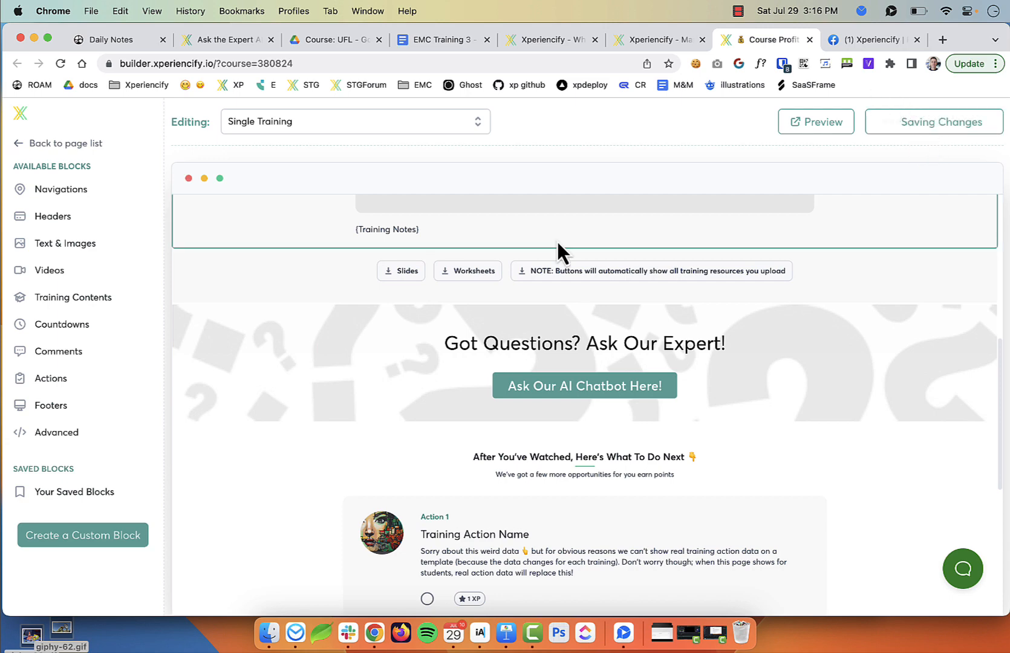
scroll(394, 393, up, 2)
scroll(651, 412, up, 1)
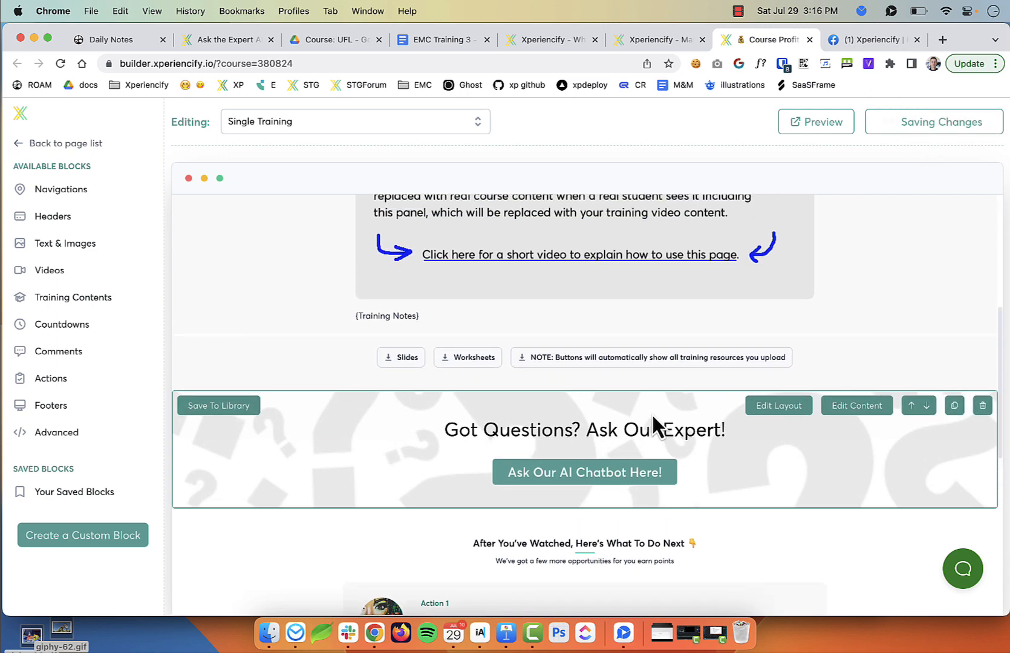
scroll(626, 478, up, 5)
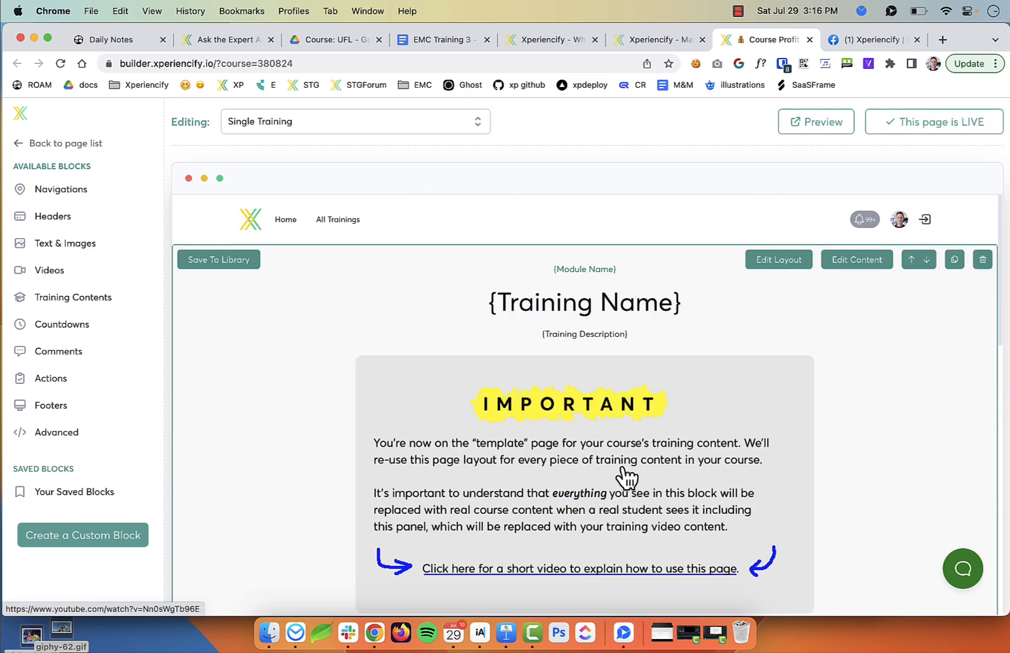
click(664, 39)
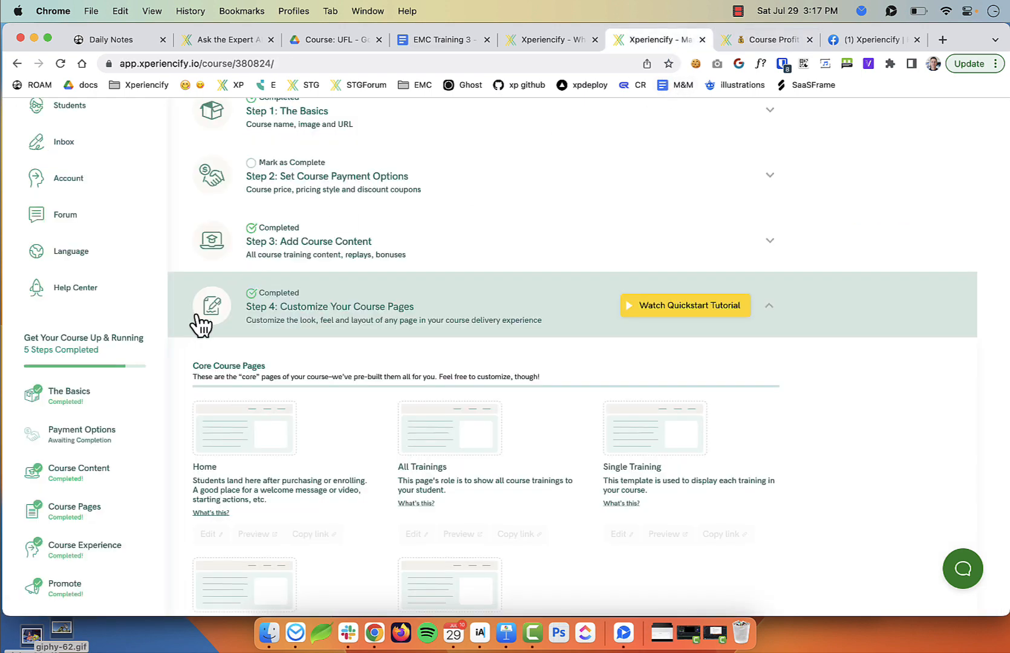
scroll(348, 369, up, 2)
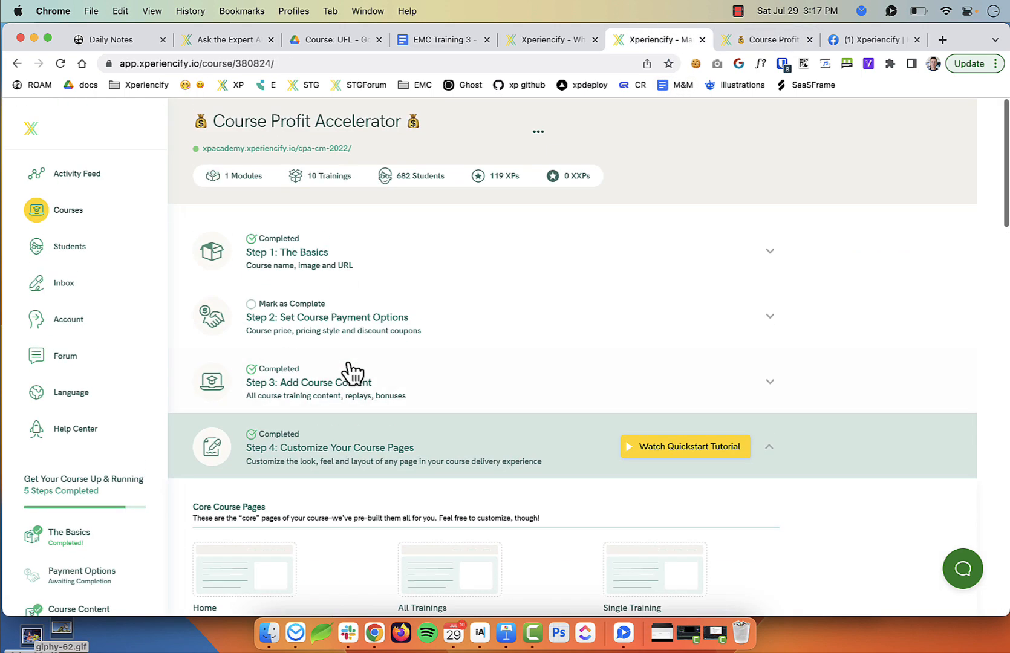
Add a new test student with a first and last name and open their profile
click(74, 247)
click(761, 130)
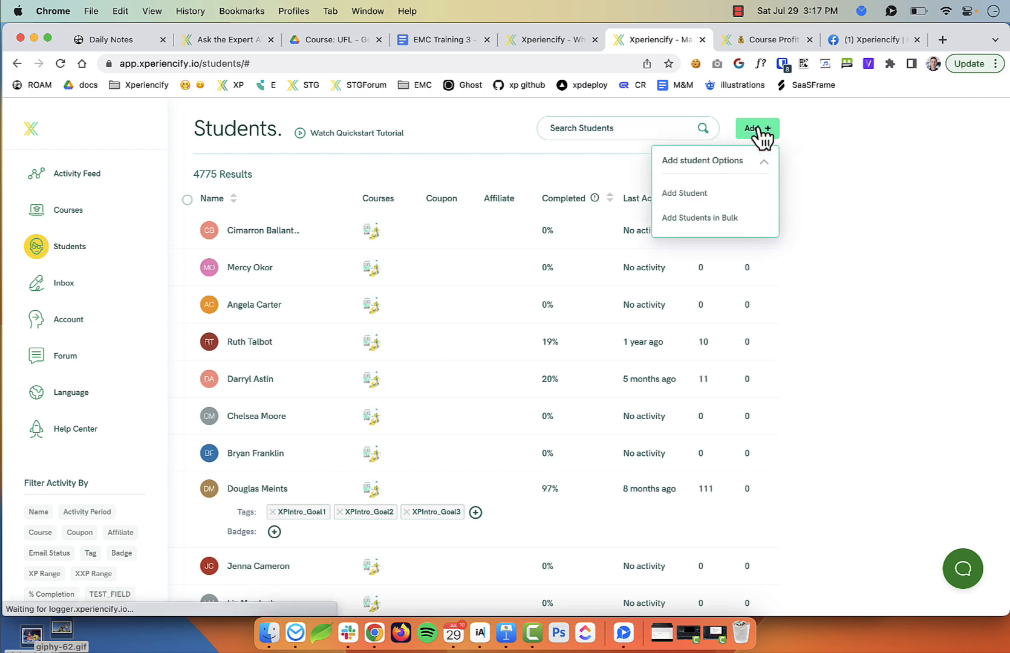
click(683, 195)
key(Tab)
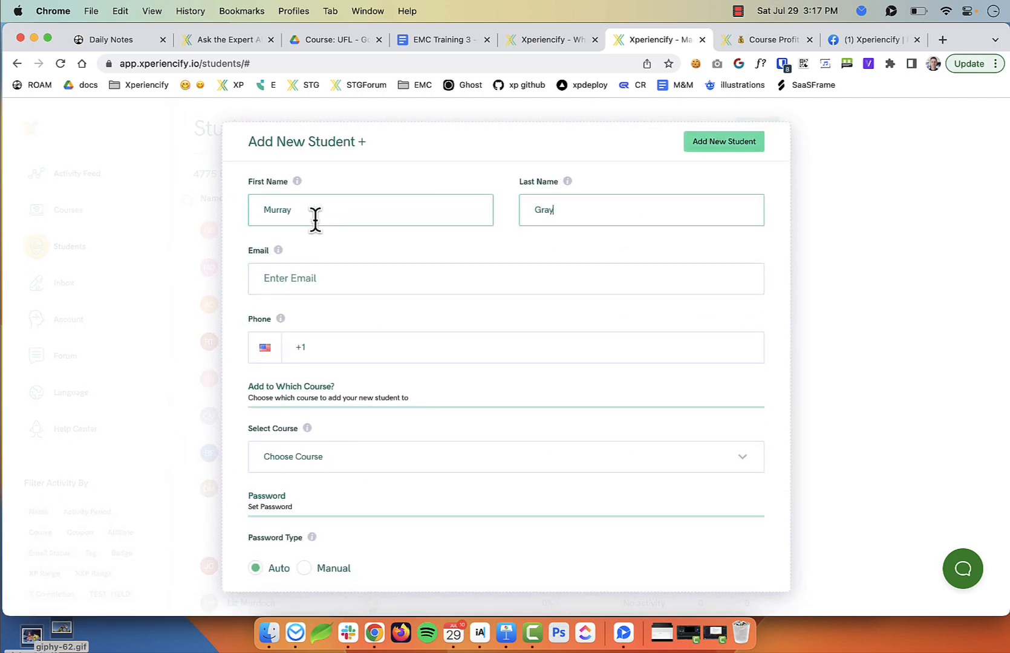
key(Tab)
click(648, 126)
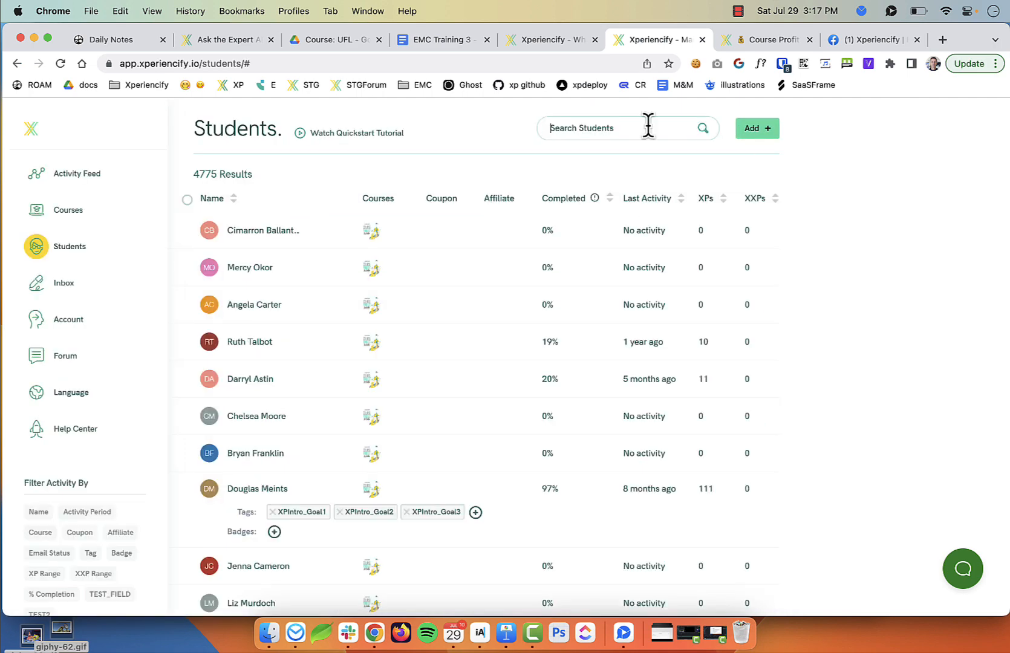
text(murray+)
click(340, 232)
Assign the Course Profit Accelerator course to the test student
click(232, 480)
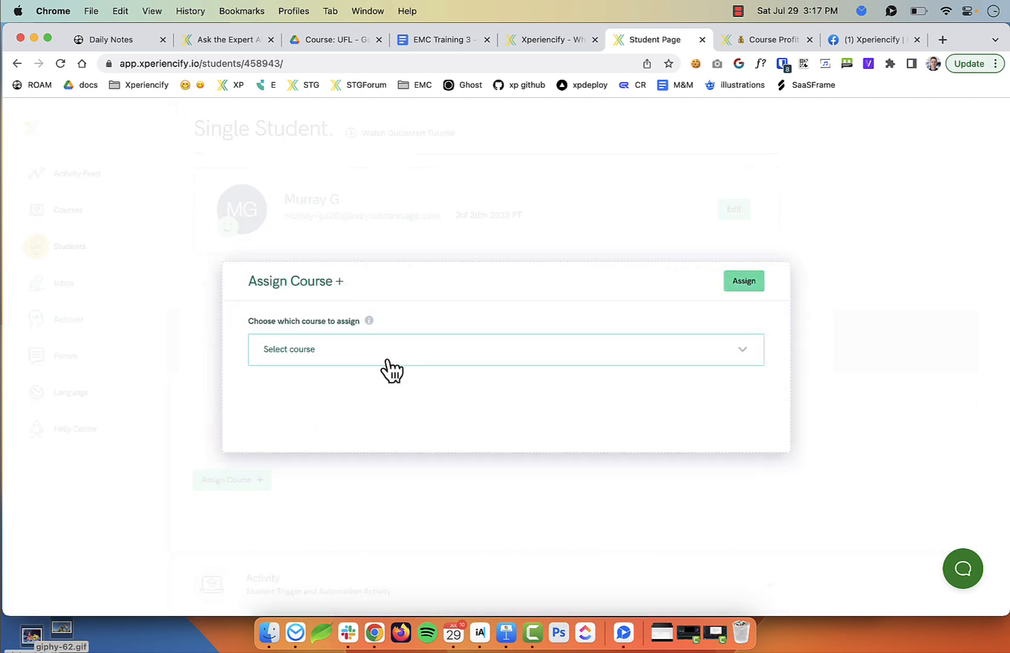
click(389, 355)
click(381, 387)
click(740, 289)
Copy the student's magic login link and open it in a private window
click(768, 479)
click(746, 518)
key(super+shift+n)
key(Return)
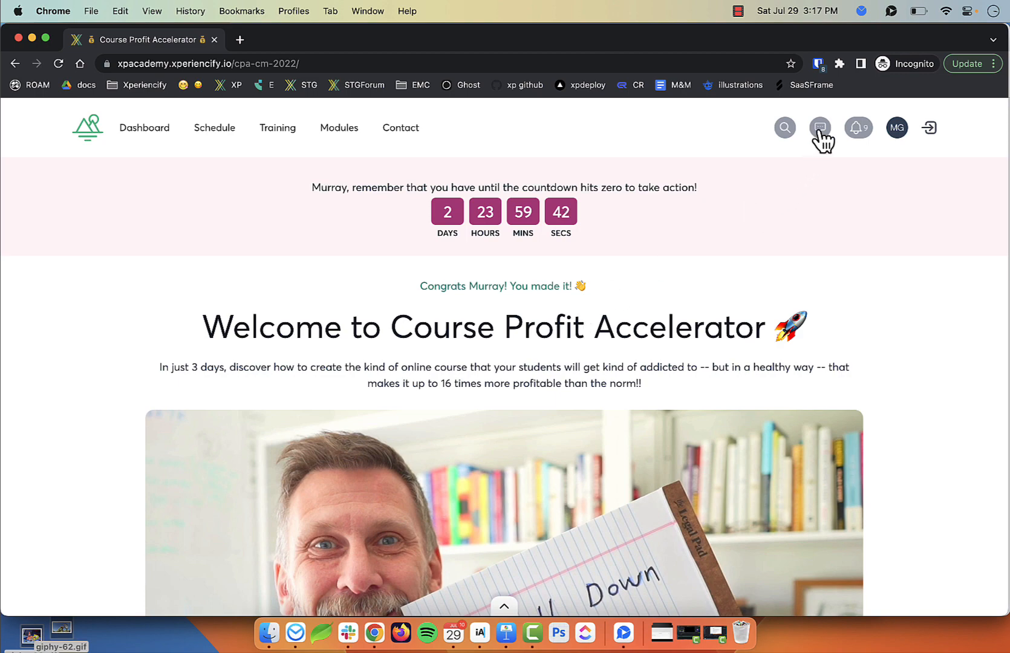
Open the AI bot chat on the course page and read the bot's greeting
ctrl+scroll(823, 139, up, 5)
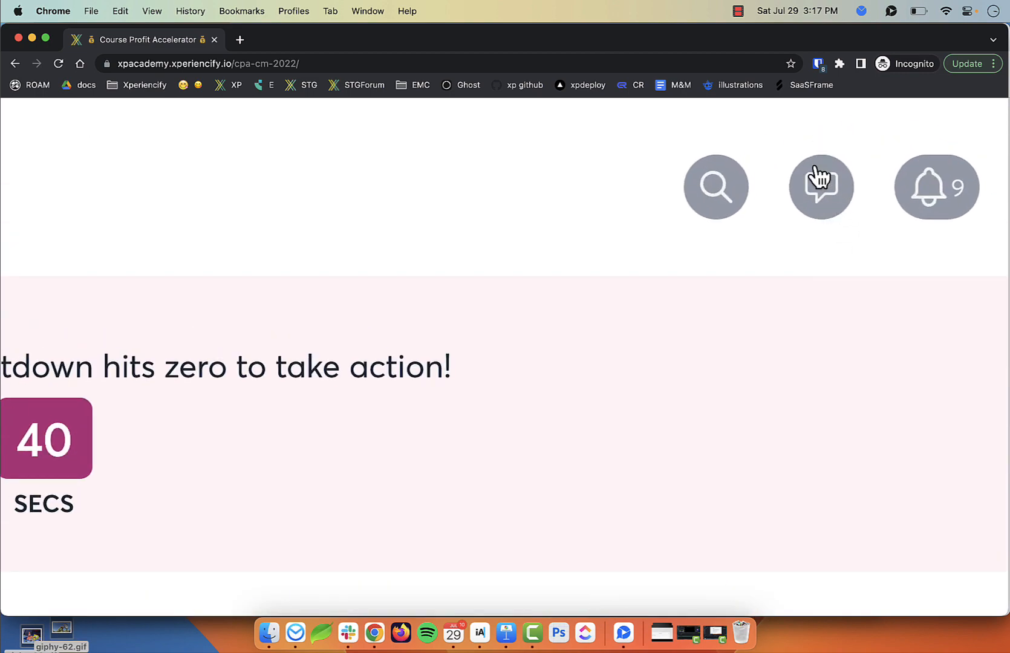
ctrl+scroll(819, 176, down, 5)
click(819, 128)
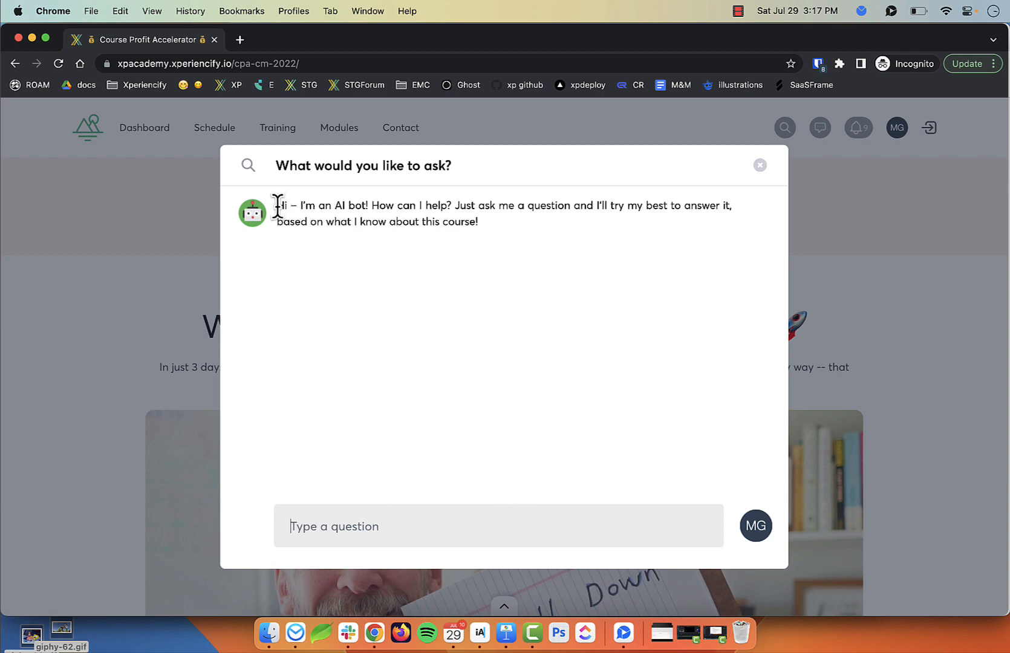
drag(278, 206, 440, 221)
click(359, 206)
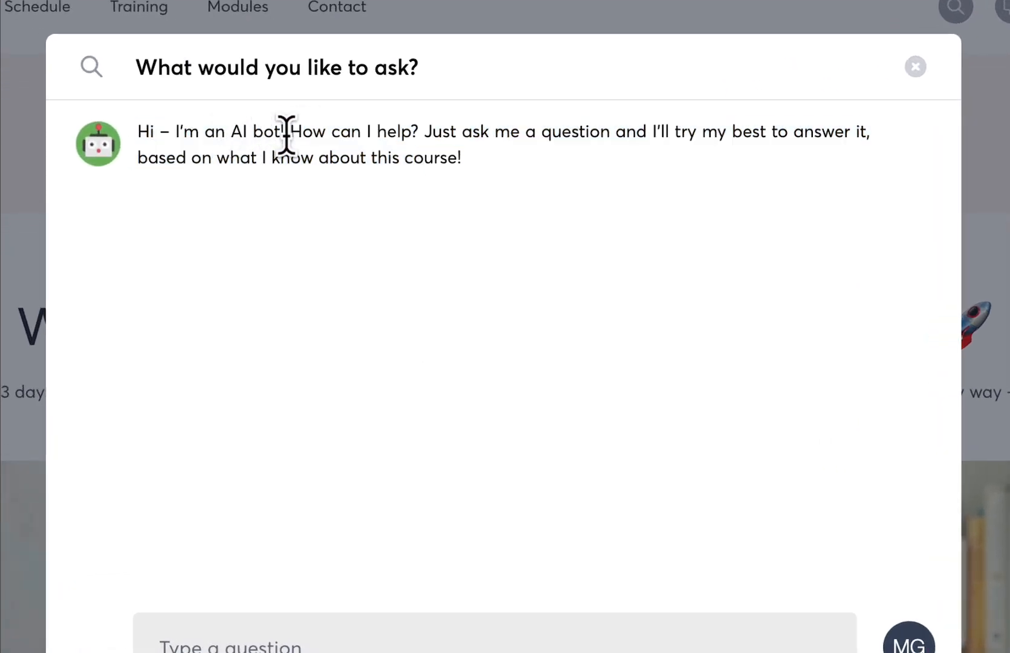
drag(457, 131, 563, 185)
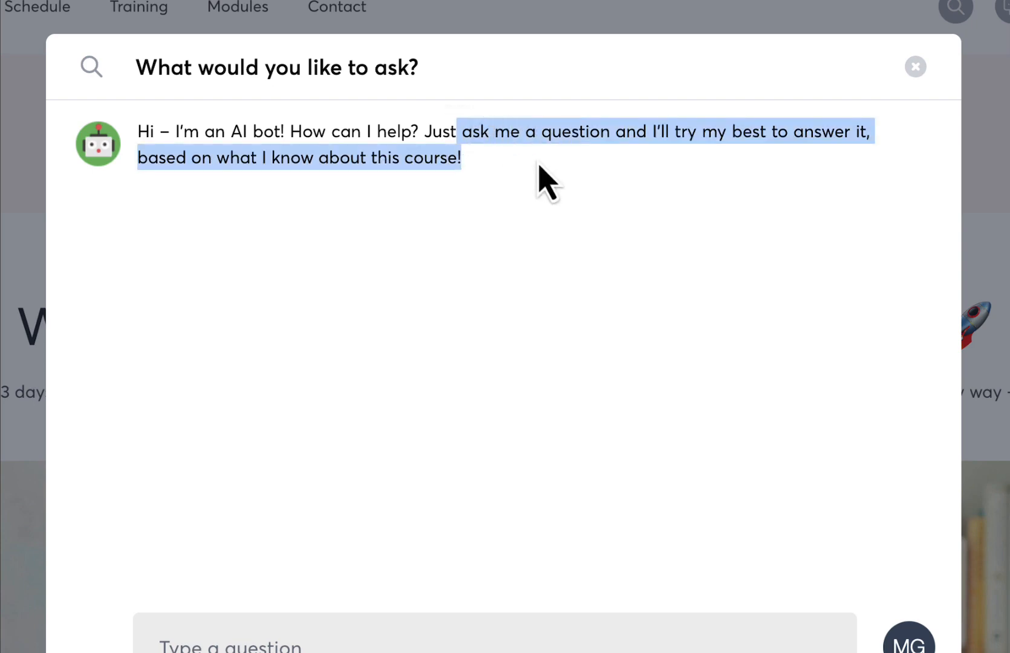
drag(503, 172, 156, 163)
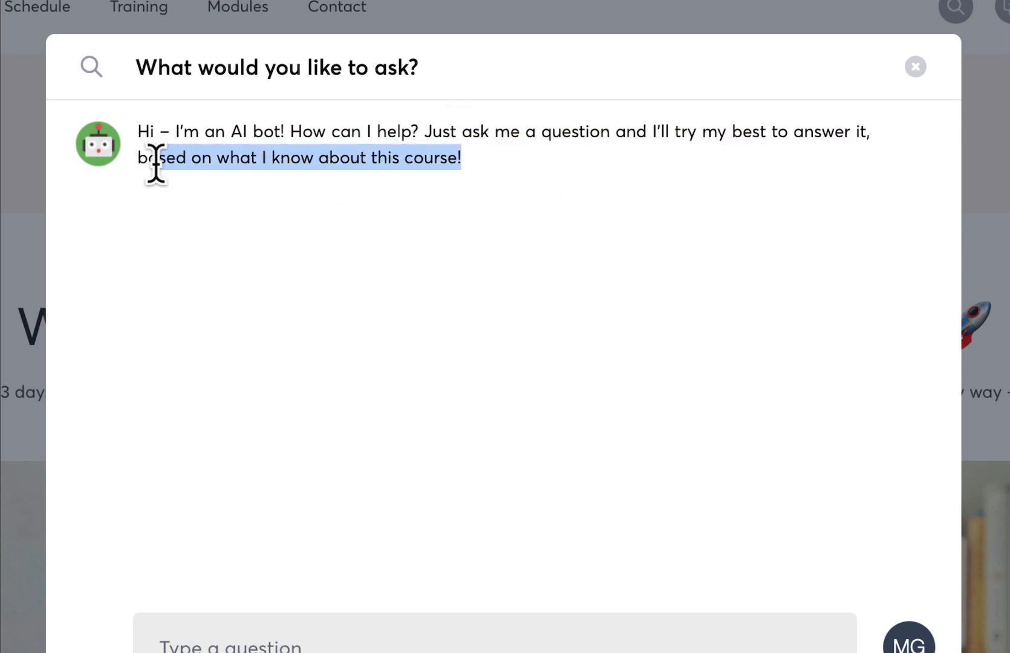
click(436, 169)
Check the 'What would you like to ask?' heading, then switch back to the admin Student Page
drag(437, 69, 138, 61)
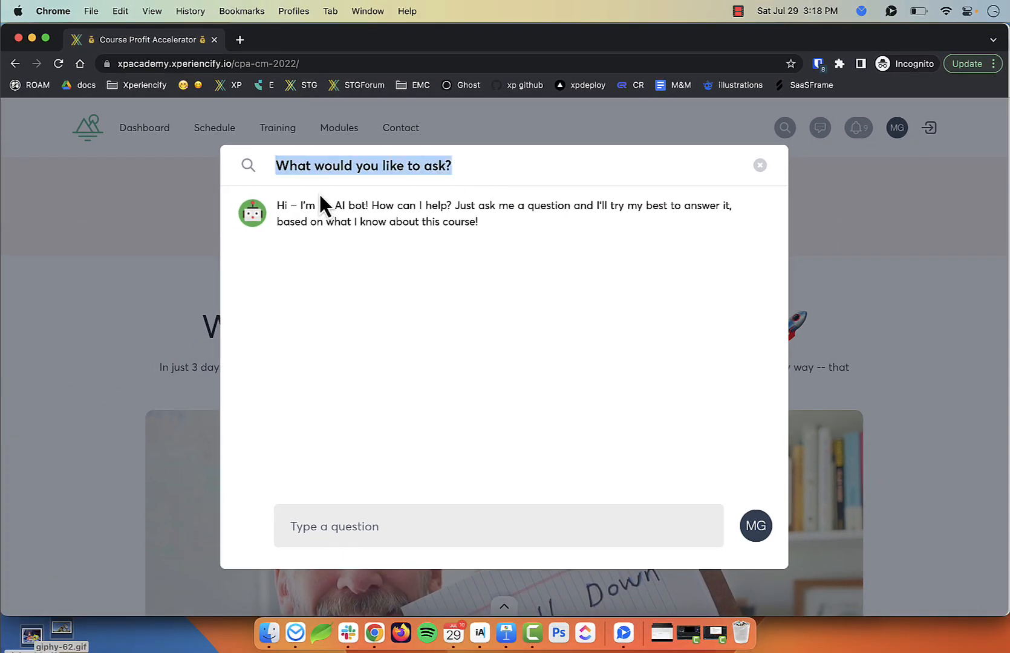
drag(464, 223, 319, 205)
drag(420, 52, 757, 213)
click(669, 136)
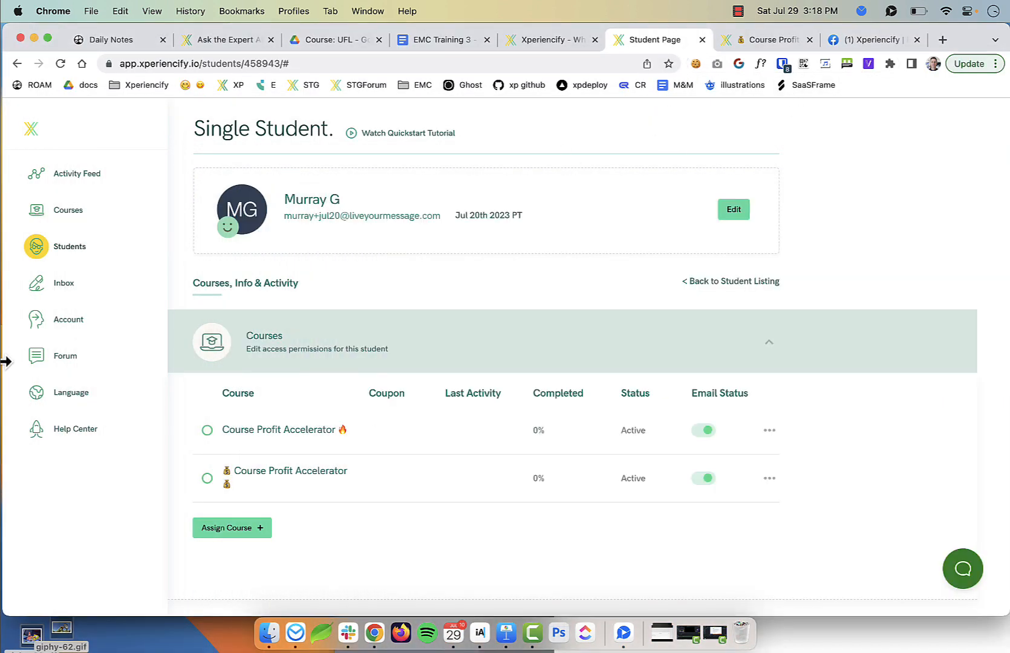
On the Language page, select Course Profit Accelerator and search for 'What would you like to ask?'
click(73, 403)
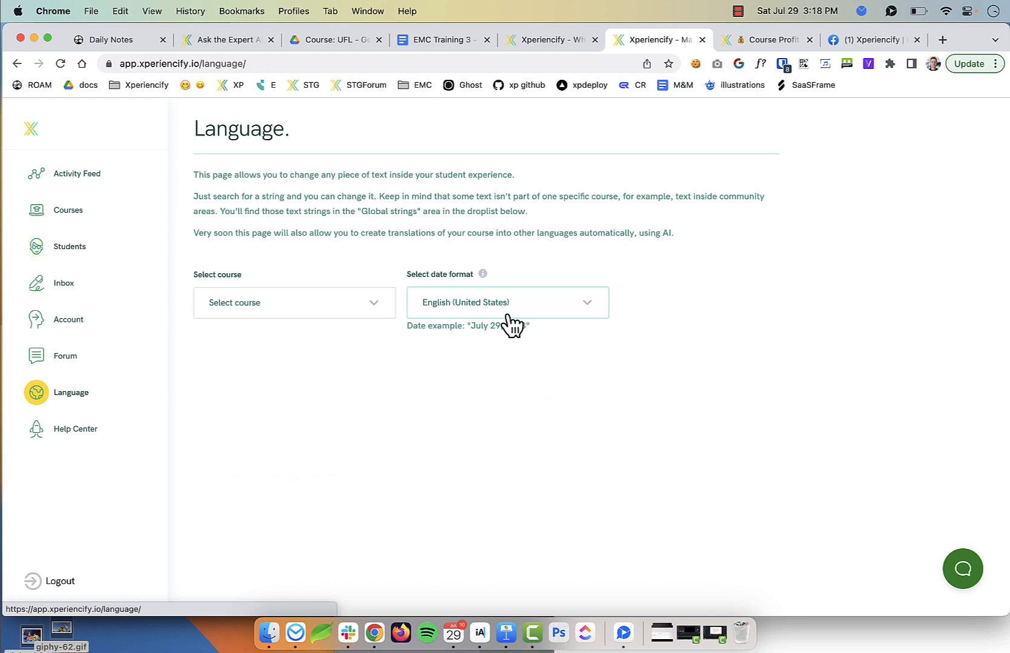
click(336, 308)
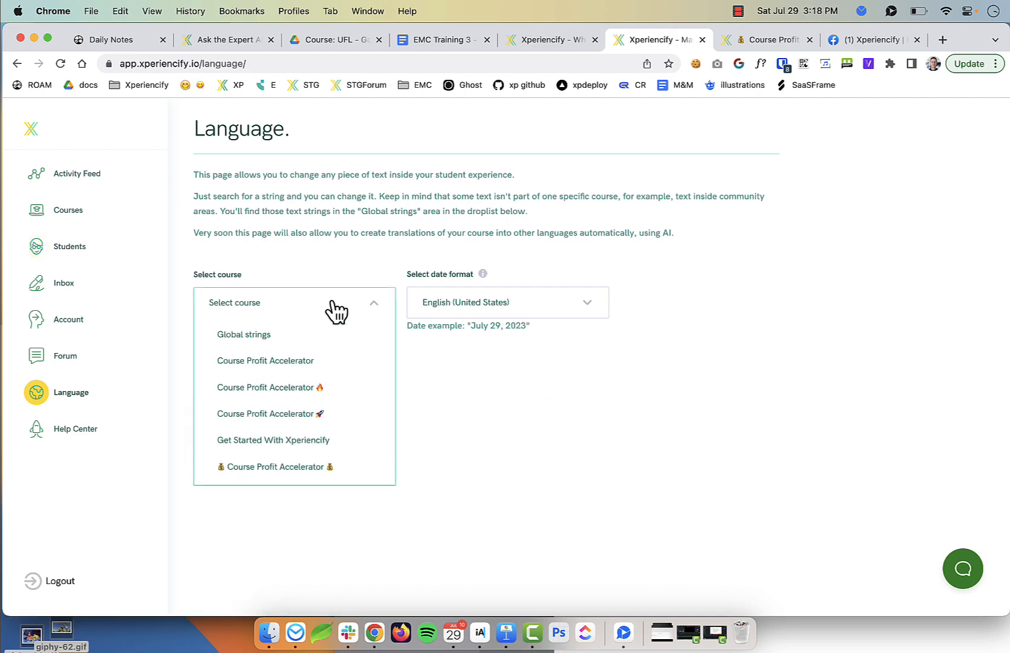
click(319, 468)
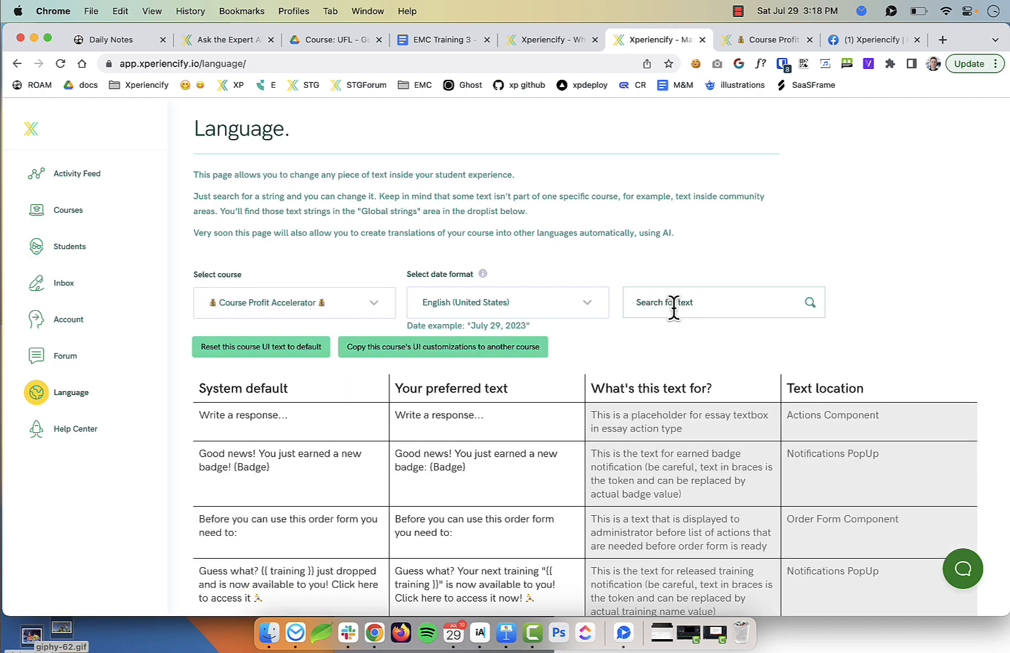
click(677, 306)
click(868, 639)
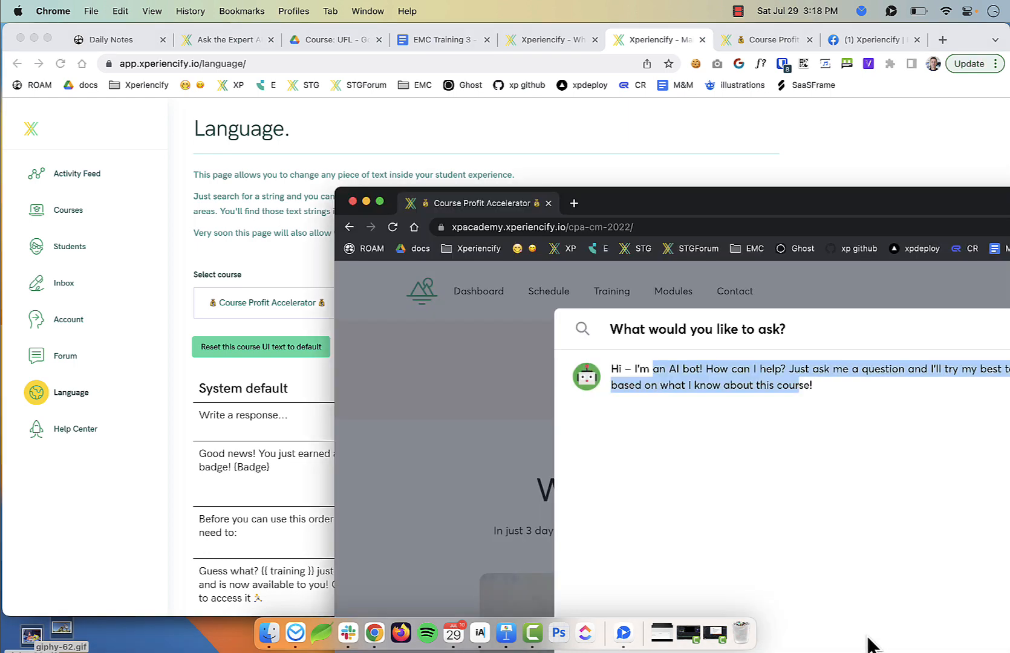
drag(786, 329, 608, 331)
key(super+c)
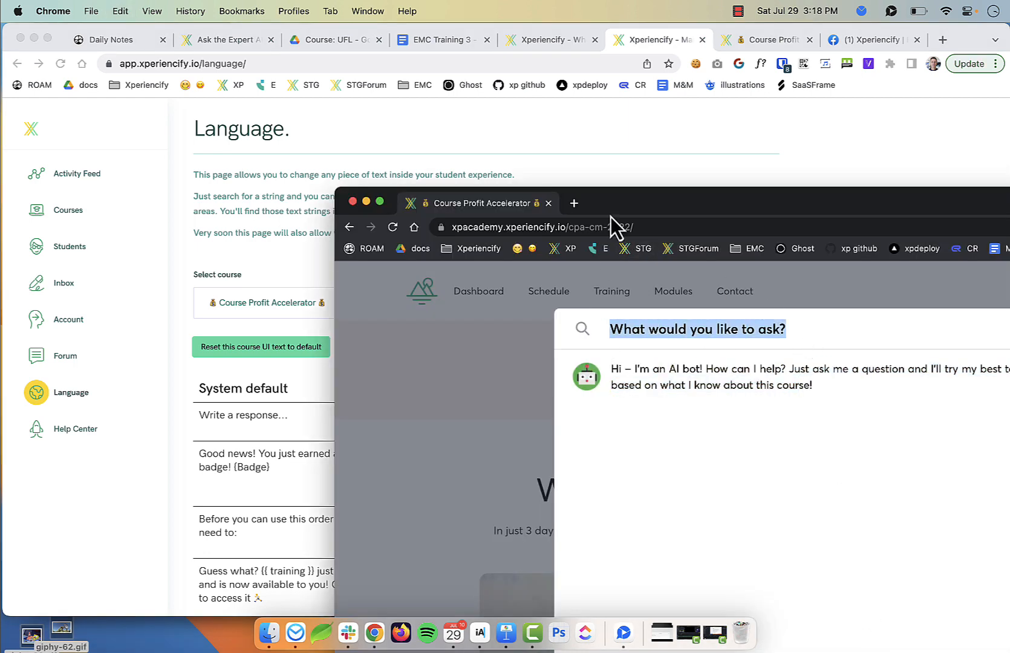
click(628, 176)
click(662, 304)
key(super+v)
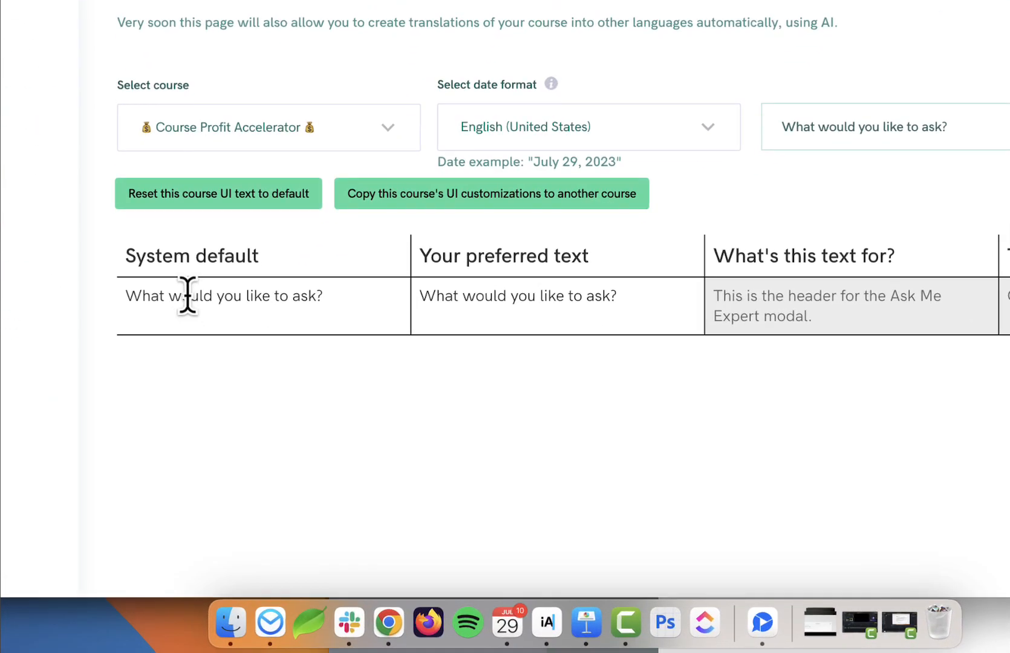
Change the header's preferred text to 'What's up???' and save it
click(572, 297)
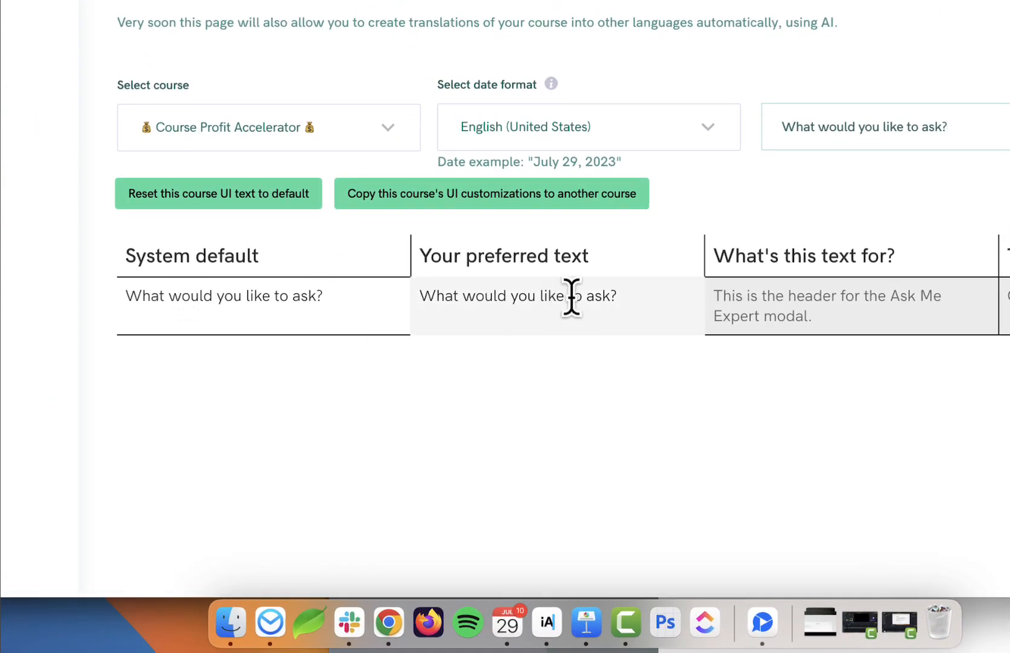
key(super+Right)
key(super+a)
text(What's up???)
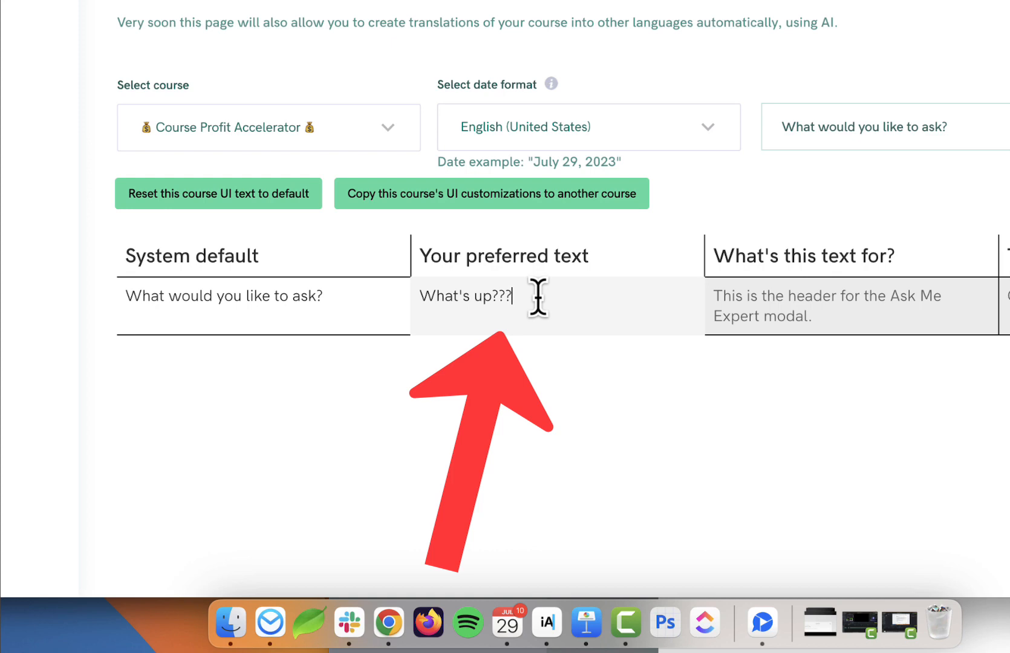
click(526, 420)
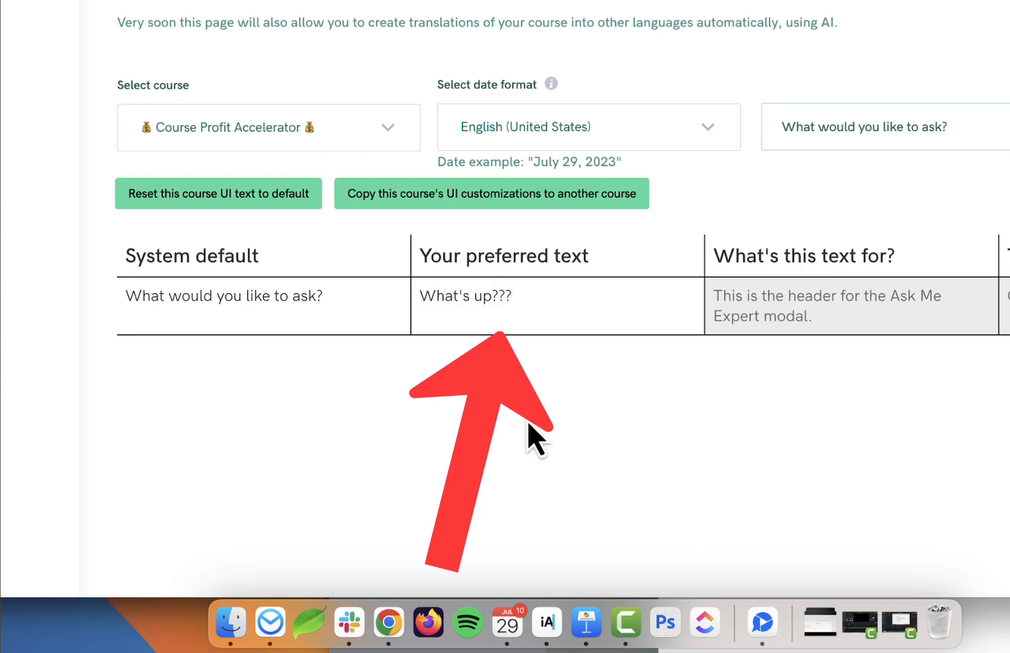
Search the language strings for the 'AI bot!' welcome message
key(super+grave)
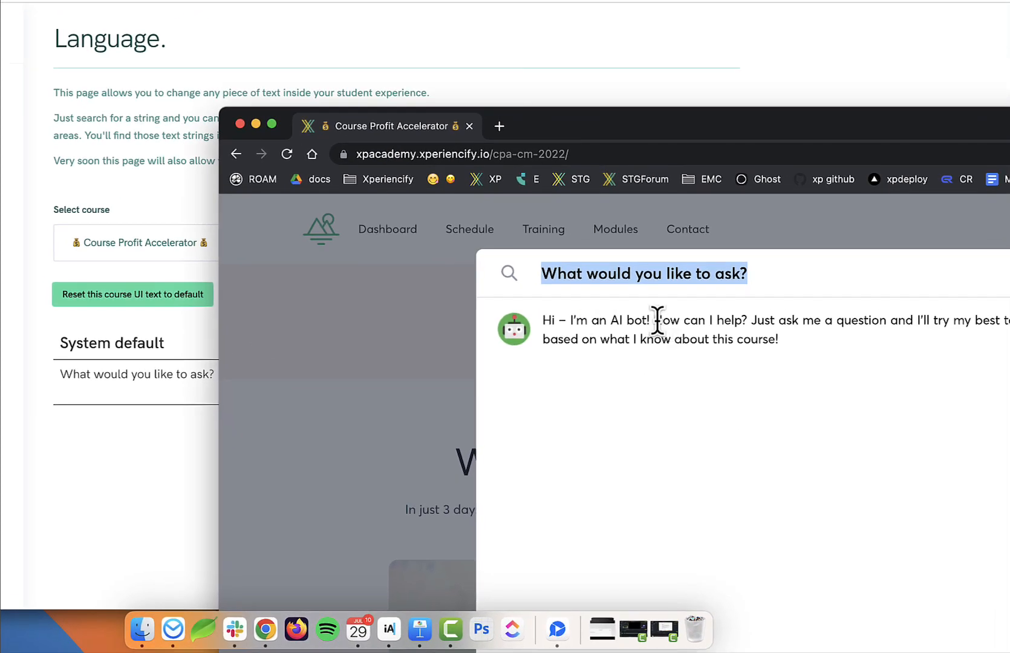
drag(607, 321, 645, 321)
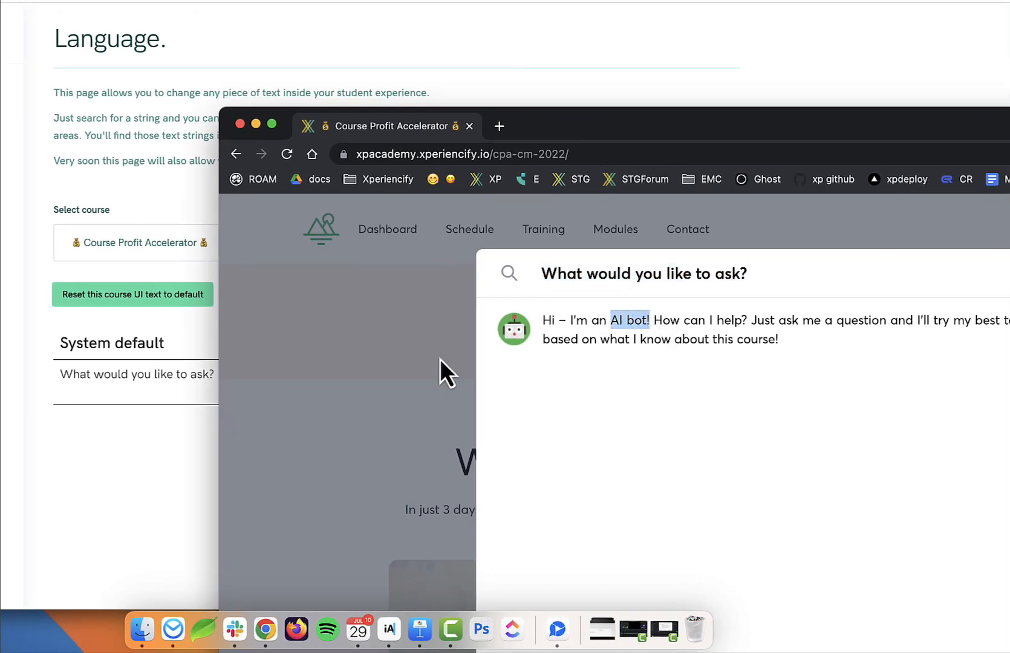
click(142, 390)
key(super+a)
text(AI bot!)
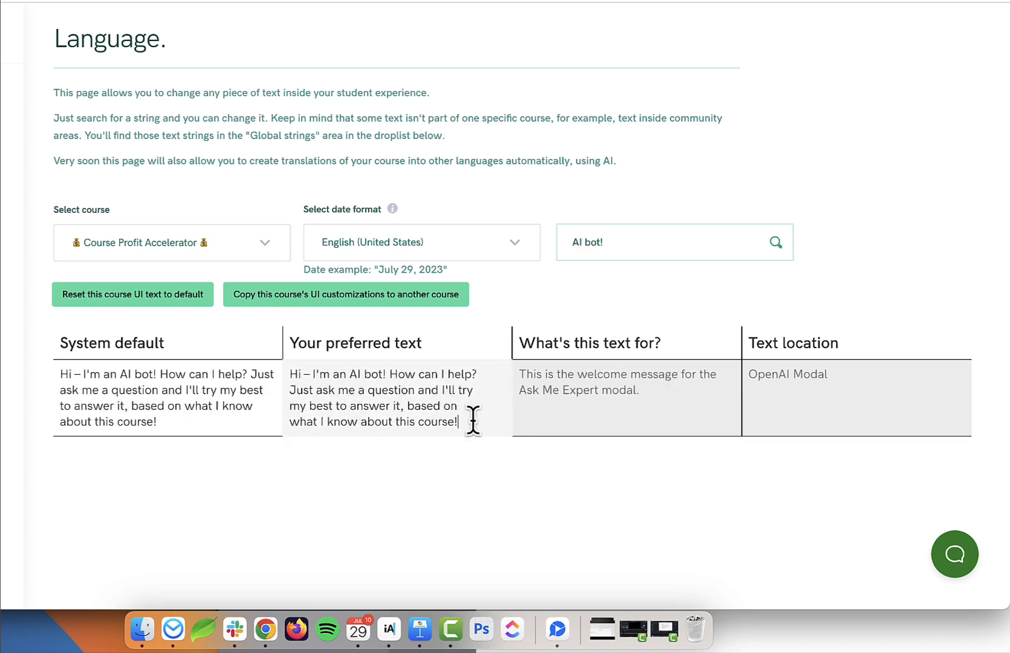
text(sdwe)
key(BackSpace)
key(BackSpace)
key(BackSpace)
key(BackSpace)
Ask the AI bot 'what is this course about?' from the student's course window
click(876, 639)
drag(824, 137, 433, 1)
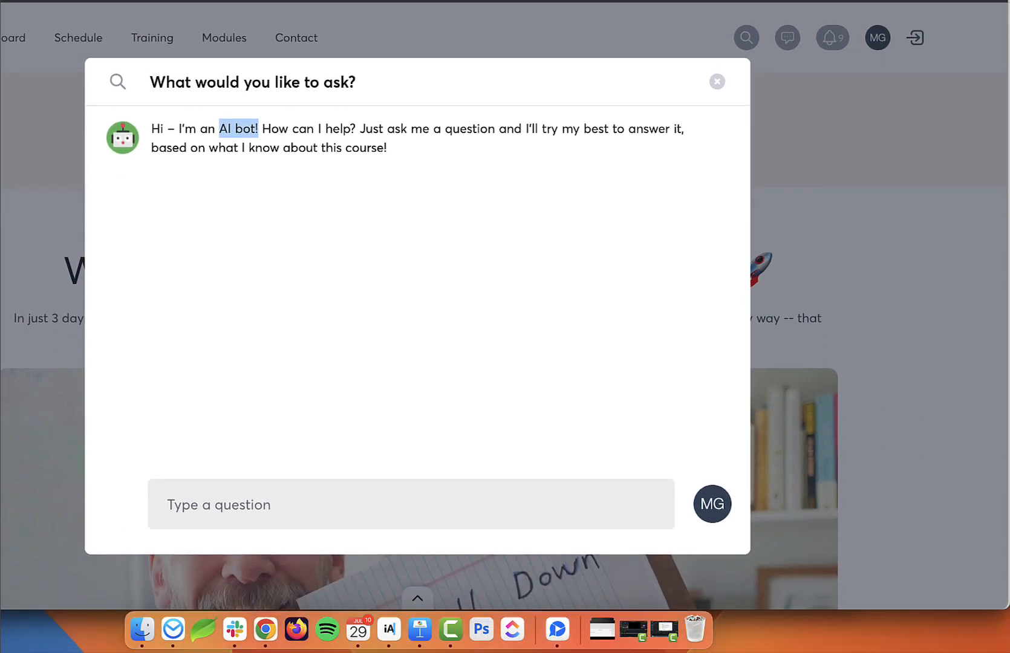
click(275, 502)
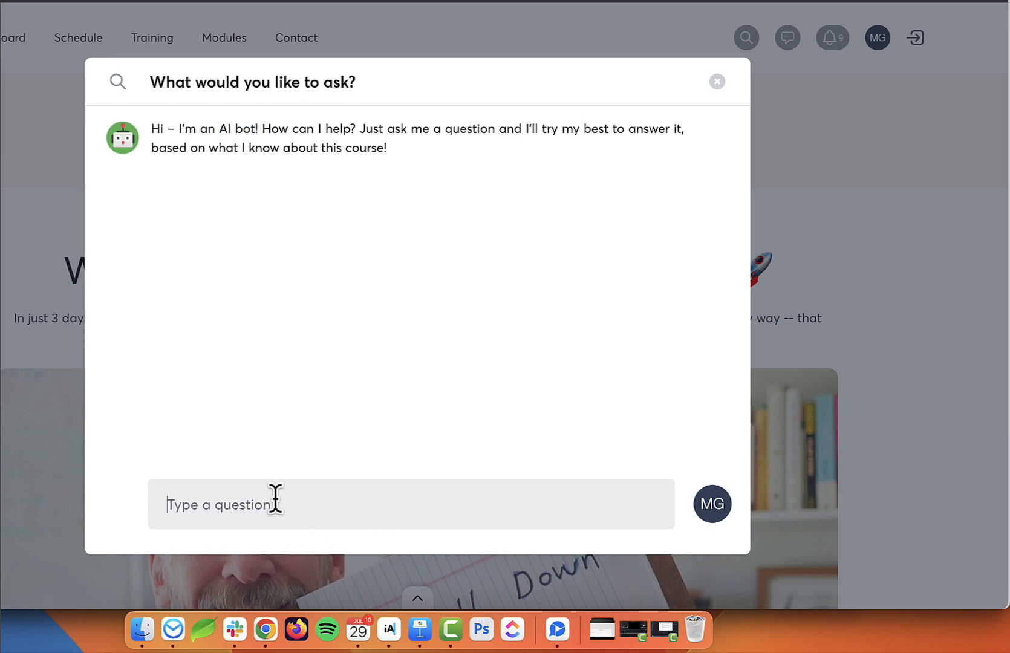
text(what is this course about?)
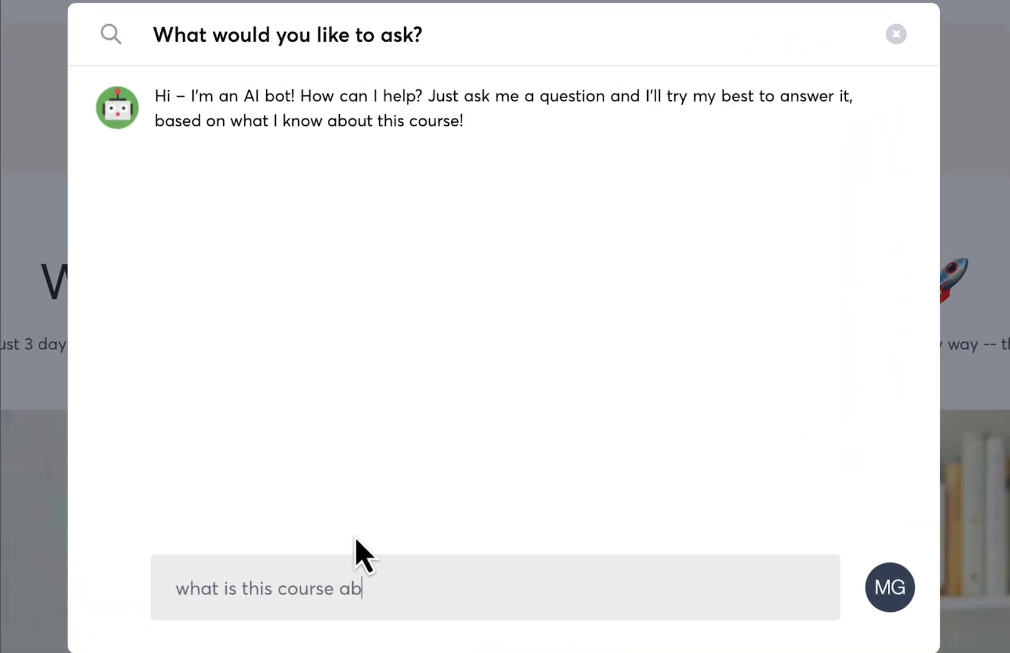
key(Return)
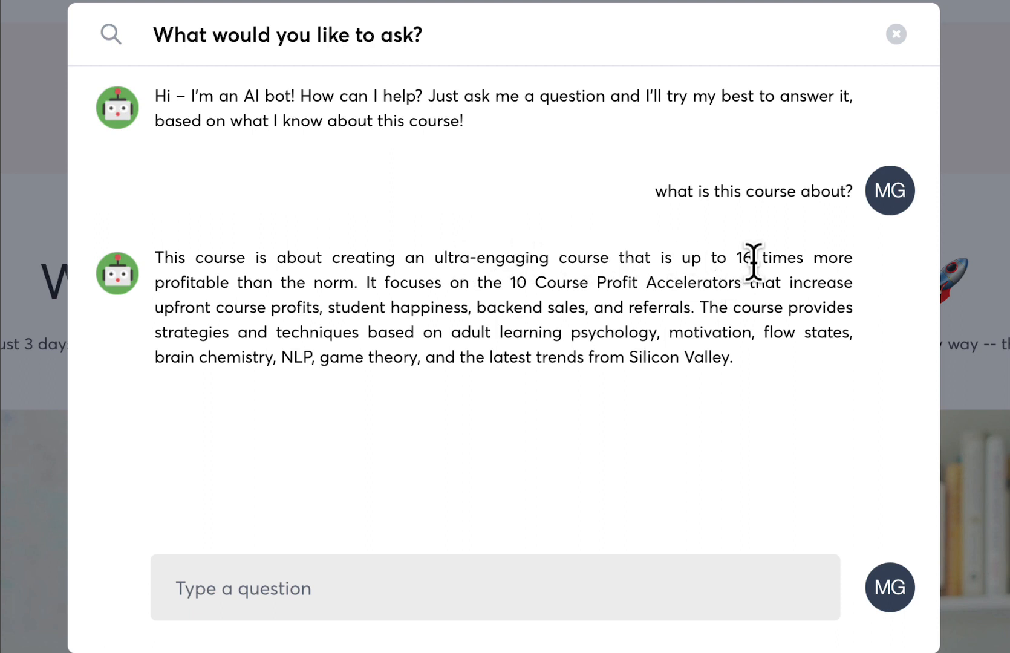
Review the bot's answer describing the 10 Course Profit Accelerators
drag(357, 282, 165, 256)
drag(370, 283, 741, 283)
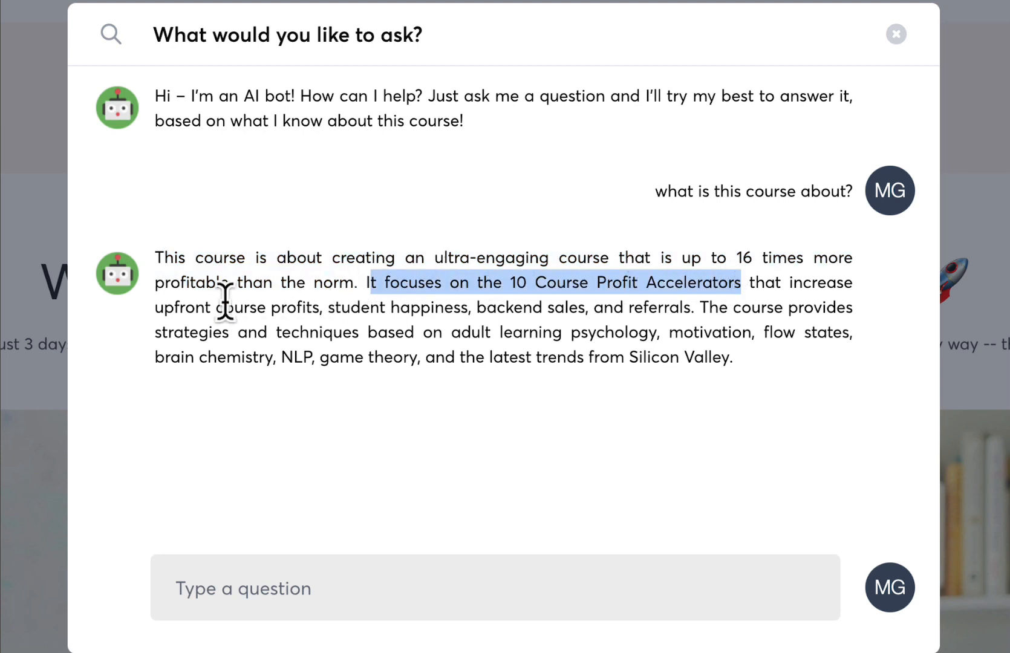
drag(211, 307, 306, 309)
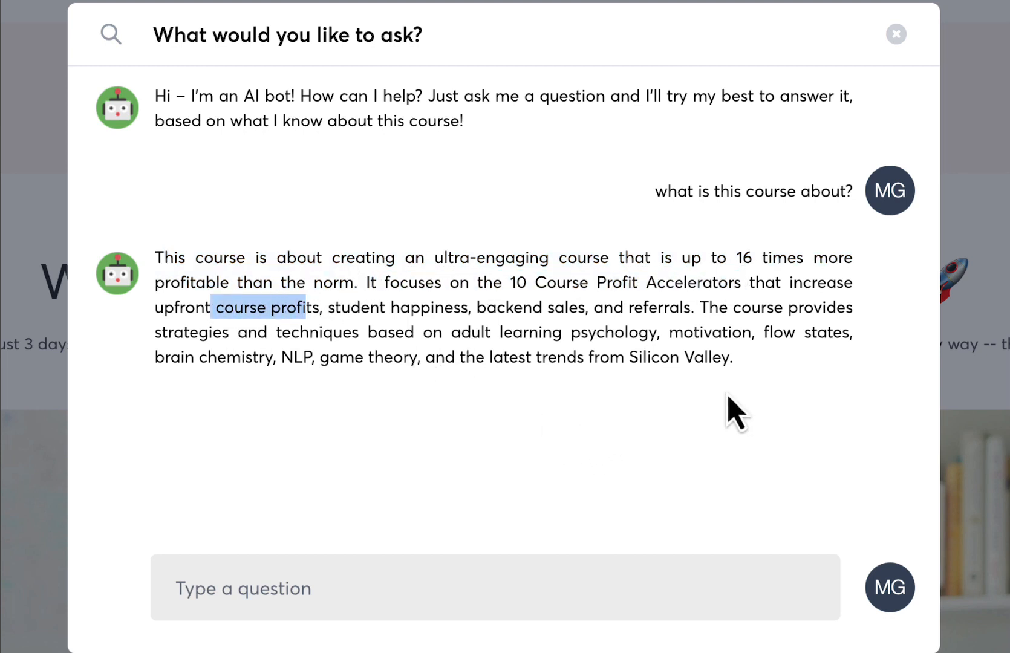
drag(733, 358, 361, 330)
right_click(363, 331)
click(312, 345)
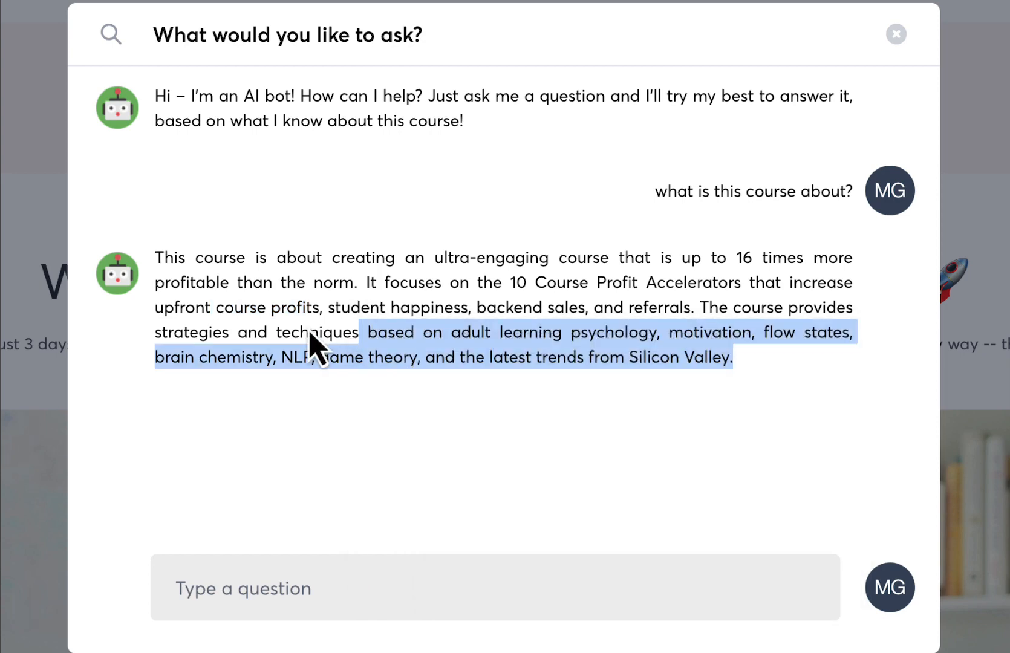